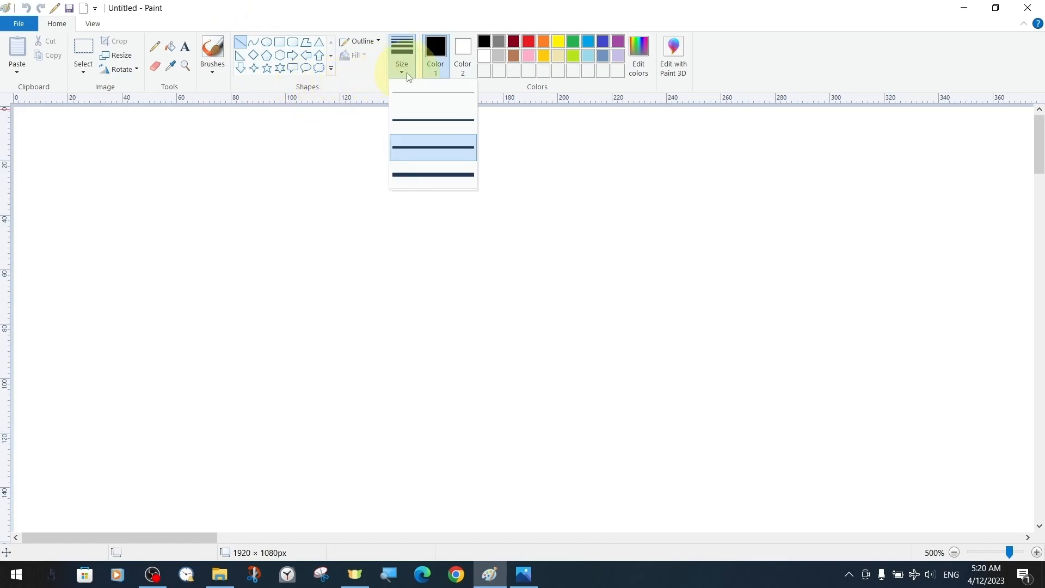
{"action": "left_click", "coordinate": [423, 133]}
{"action": "left_click_drag", "start_coordinate": [66, 143], "coordinate": [347, 183]}
{"action": "right_click", "coordinate": [348, 184]}
{"action": "left_click_drag", "start_coordinate": [380, 333], "coordinate": [500, 216]}
{"action": "right_click", "coordinate": [498, 216]}
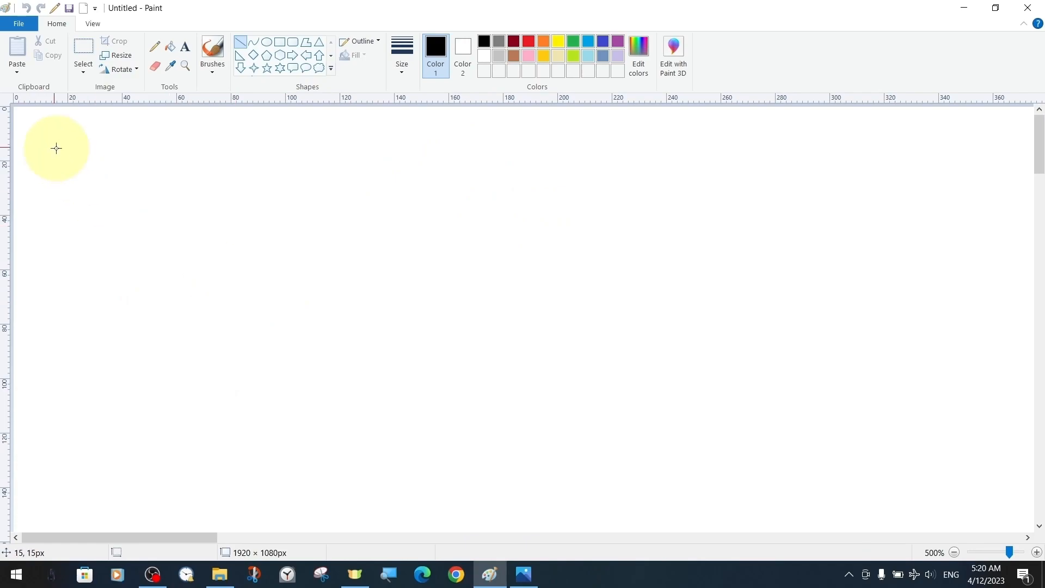
Step: Draw two crossing diagonal lines forming an X, about 123 × 68 px, in the second-thinnest line size
{"action": "left_click_drag", "start_coordinate": [59, 143], "coordinate": [369, 303]}
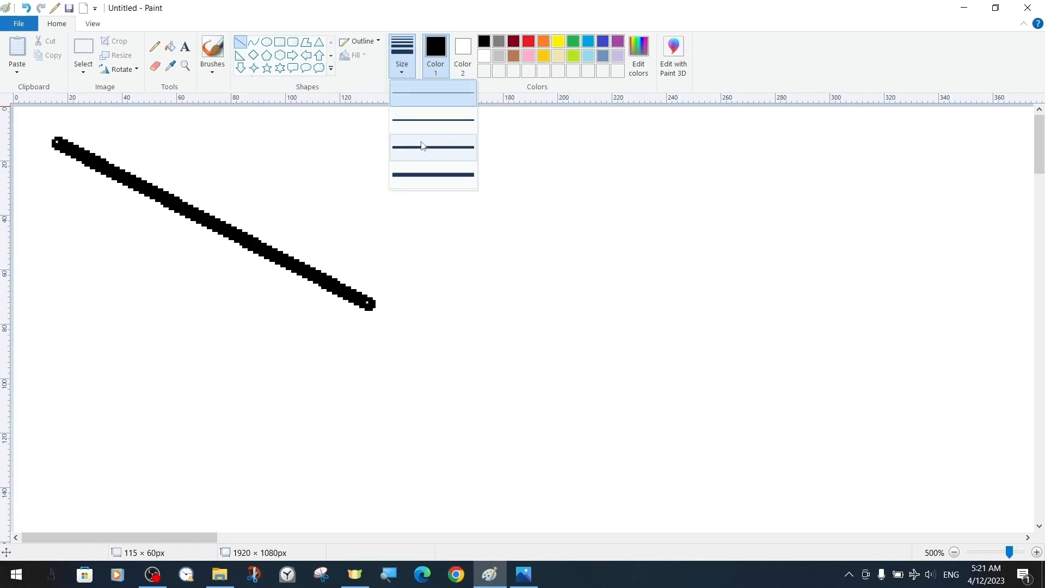
{"action": "left_click", "coordinate": [423, 127]}
{"action": "left_click_drag", "start_coordinate": [384, 132], "coordinate": [49, 315]}
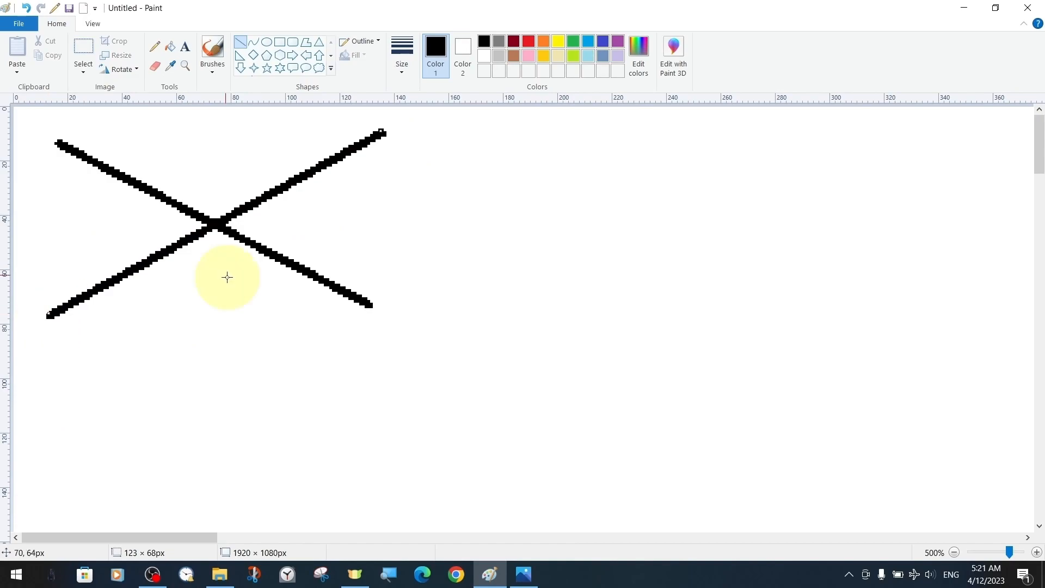
Step: Draw a vertical, a horizontal and a 45-degree diagonal line crossing at one point to the right of the X
{"action": "scroll", "coordinate": [499, 235], "scroll_direction": "down", "scroll_amount": 1}
{"action": "left_click_drag", "start_coordinate": [555, 139], "coordinate": [559, 319]}
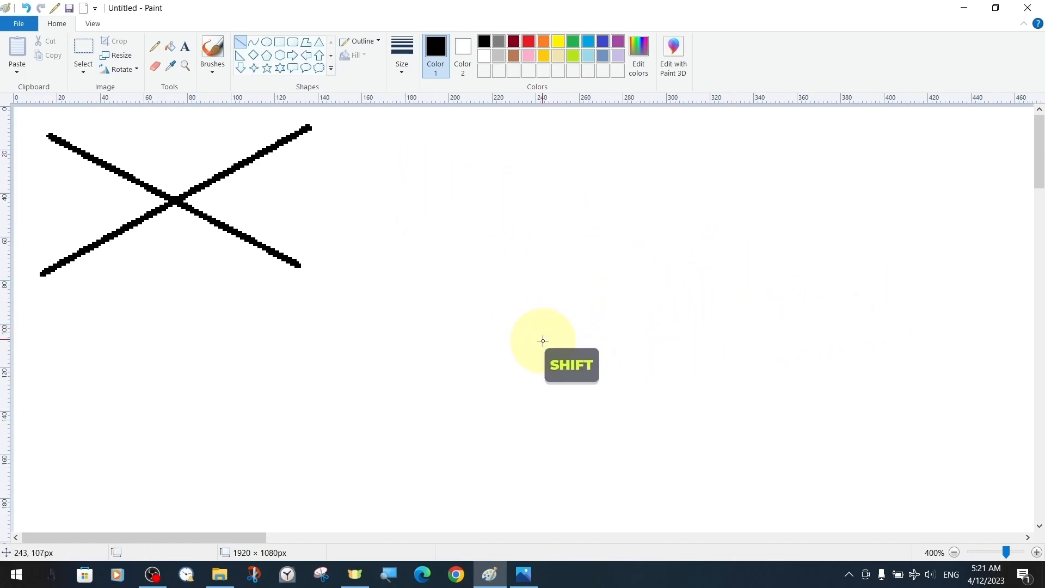
{"action": "left_click_drag", "start_coordinate": [549, 358], "coordinate": [530, 144]}
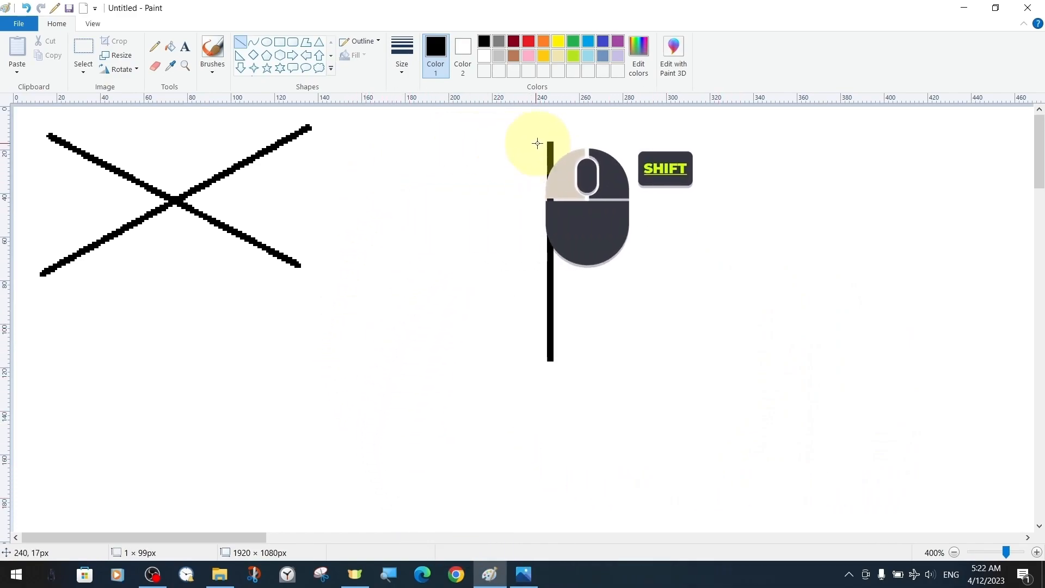
{"action": "left_click_drag", "start_coordinate": [537, 143], "coordinate": [536, 144]}
{"action": "left_click_drag", "start_coordinate": [412, 245], "coordinate": [699, 249]}
{"action": "left_click_drag", "start_coordinate": [669, 136], "coordinate": [434, 338]}
Step: Nudge the active diagonal line around the canvas and back onto the cross's centre, and add the opposite 45-degree diagonal
{"action": "key", "text": "Right"}
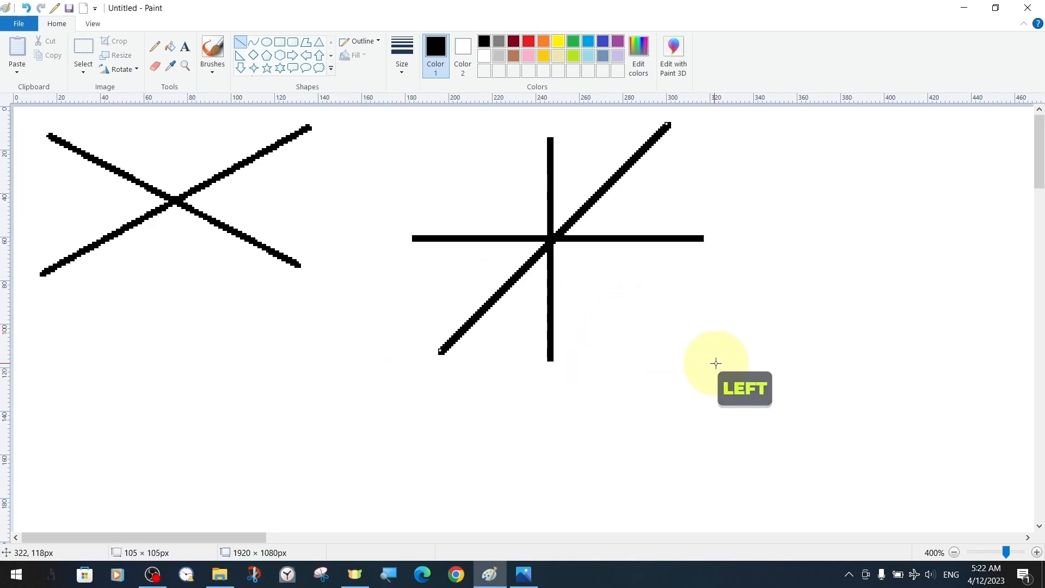
{"action": "key", "text": "Down"}
{"action": "key", "text": "Right"}
{"action": "key", "text": "Up"}
{"action": "key", "text": "Left"}
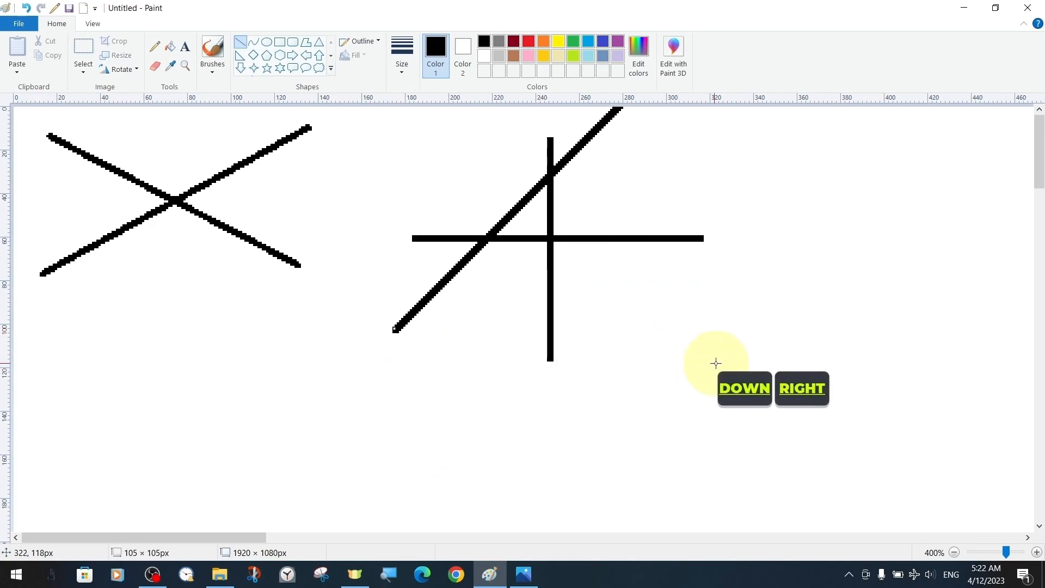
{"action": "key", "text": "Left"}
{"action": "key", "text": "Up"}
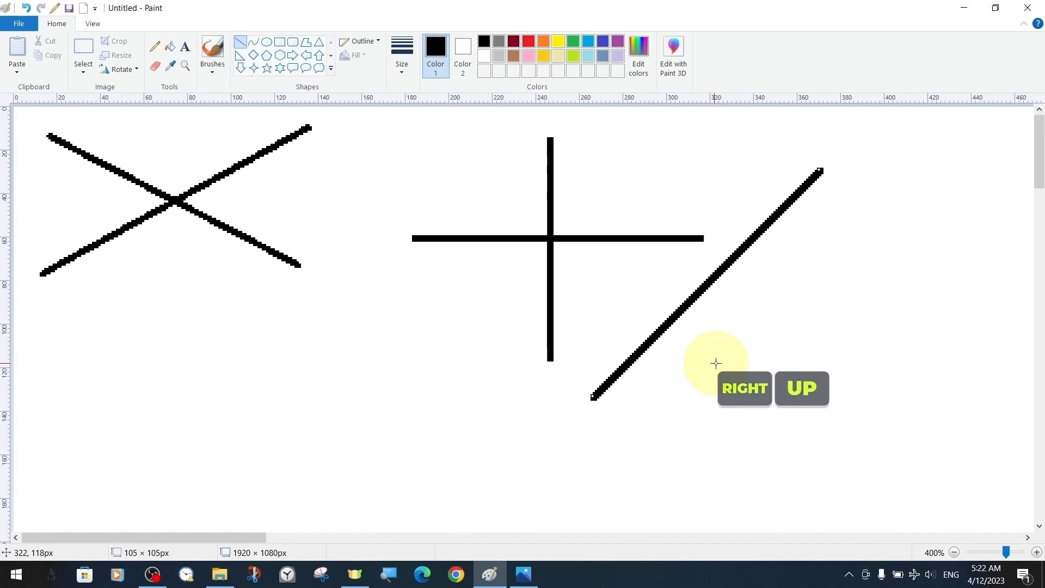
{"action": "key", "text": "Right"}
{"action": "key", "text": "Up"}
{"action": "key", "text": "Down"}
{"action": "key", "text": "Left"}
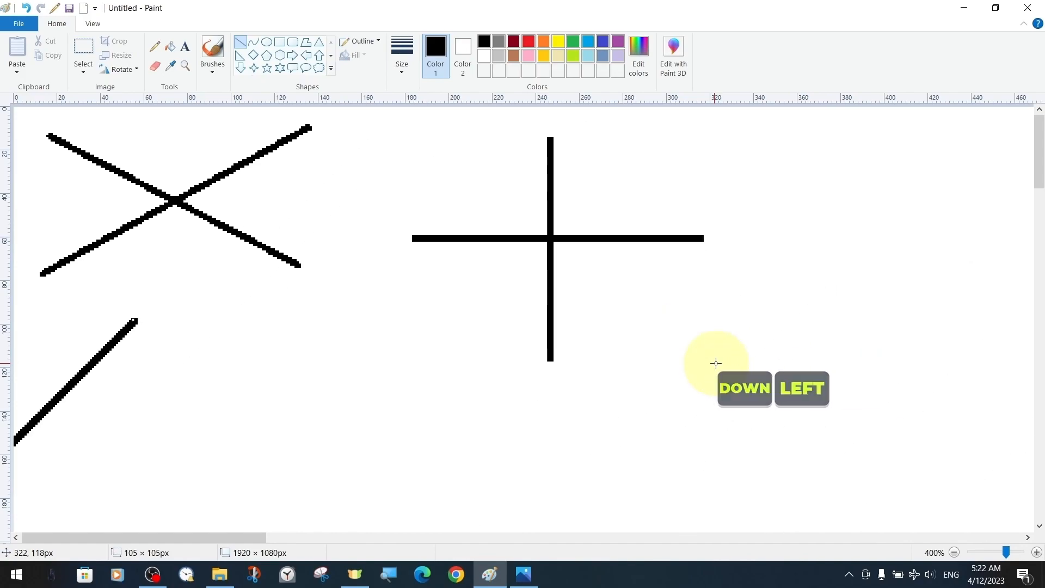
{"action": "key", "text": "Right"}
{"action": "key", "text": "Up"}
{"action": "key", "text": "Left"}
{"action": "mouse_move", "coordinate": [716, 363]}
{"action": "left_mouse_down"}
{"action": "mouse_move", "coordinate": [427, 292]}
{"action": "mouse_move", "coordinate": [478, 252]}
{"action": "mouse_move", "coordinate": [476, 263]}
{"action": "left_mouse_up"}
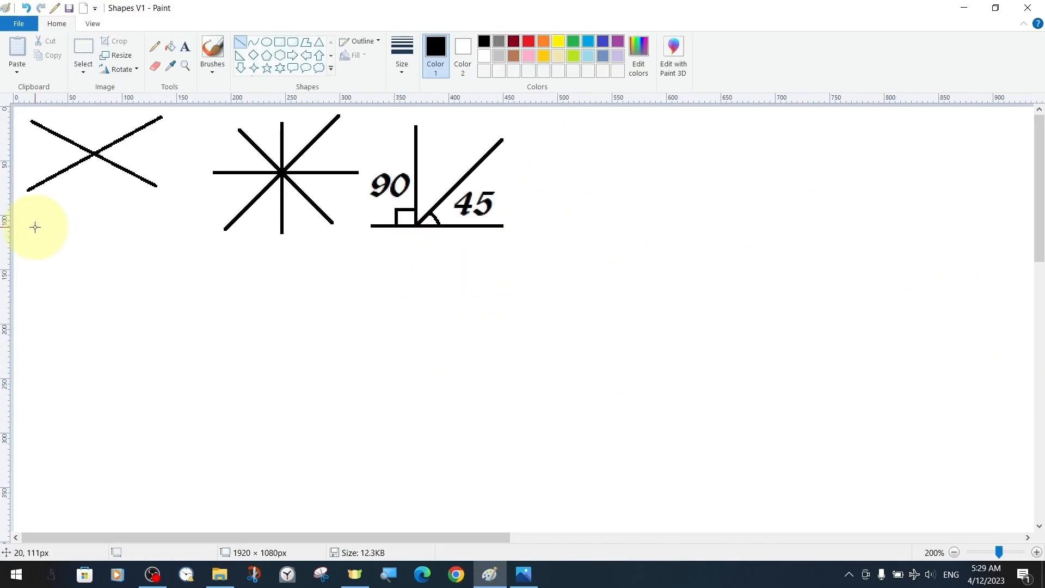
Step: Draw a horizontal line beneath the X and another about 215 px long below it, set to 1 px thickness
{"action": "mouse_move", "coordinate": [33, 226]}
{"action": "left_mouse_down"}
{"action": "mouse_move", "coordinate": [727, 413]}
{"action": "mouse_move", "coordinate": [174, 212]}
{"action": "left_mouse_up"}
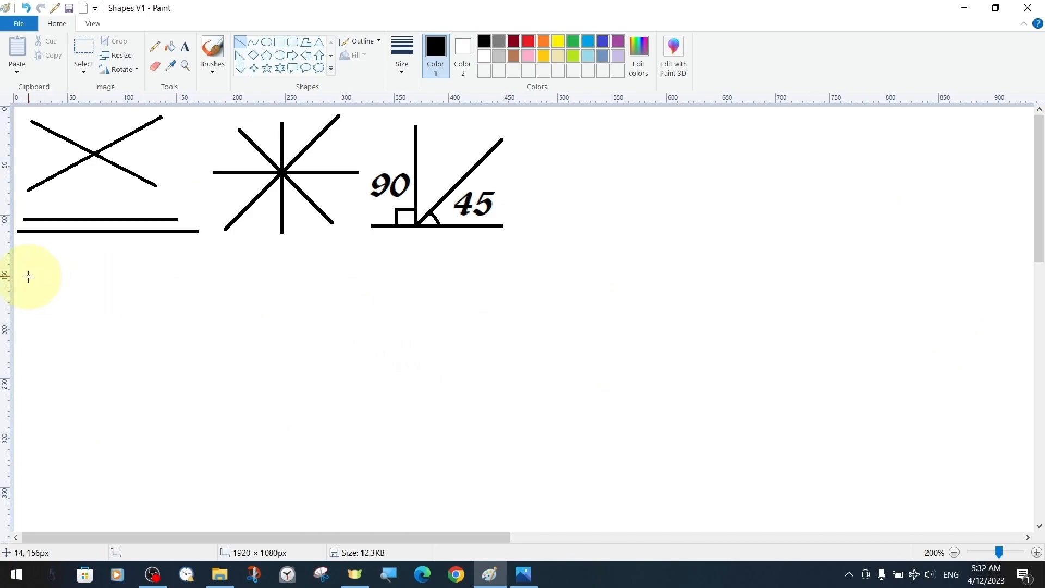
{"action": "mouse_move", "coordinate": [28, 277]}
{"action": "left_mouse_down"}
{"action": "mouse_move", "coordinate": [248, 330]}
{"action": "mouse_move", "coordinate": [261, 321]}
{"action": "left_mouse_up"}
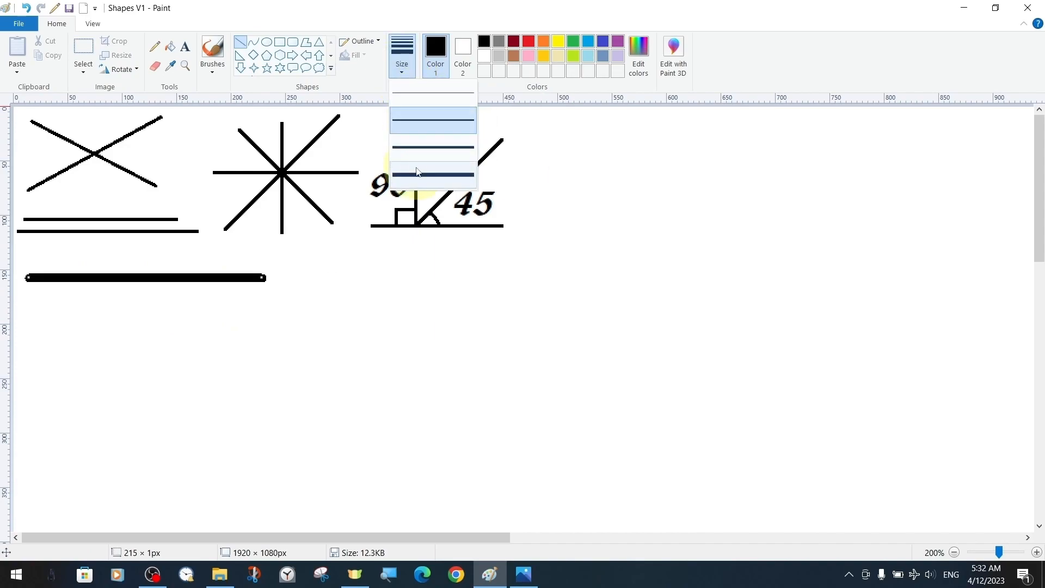
{"action": "left_click", "coordinate": [422, 96]}
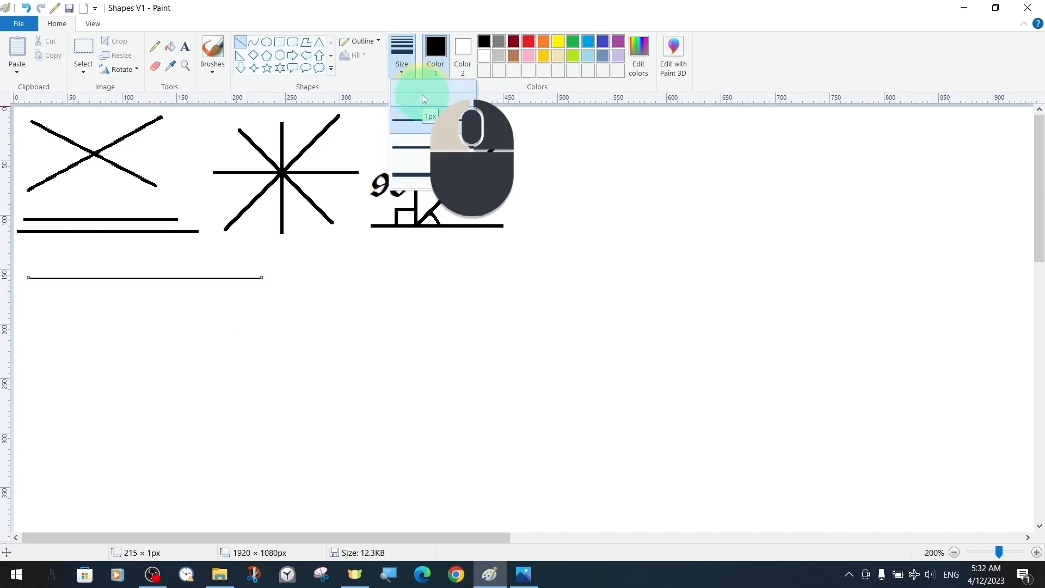
Step: Draw a column of nine horizontal lines about 175 to 190 px long below the X, increasing the thickness down the column
{"action": "mouse_move", "coordinate": [260, 314]}
{"action": "left_mouse_down"}
{"action": "mouse_move", "coordinate": [206, 314]}
{"action": "mouse_move", "coordinate": [217, 315]}
{"action": "left_mouse_up"}
{"action": "mouse_move", "coordinate": [27, 336]}
{"action": "left_mouse_down"}
{"action": "mouse_move", "coordinate": [224, 340]}
{"action": "mouse_move", "coordinate": [215, 340]}
{"action": "left_mouse_up"}
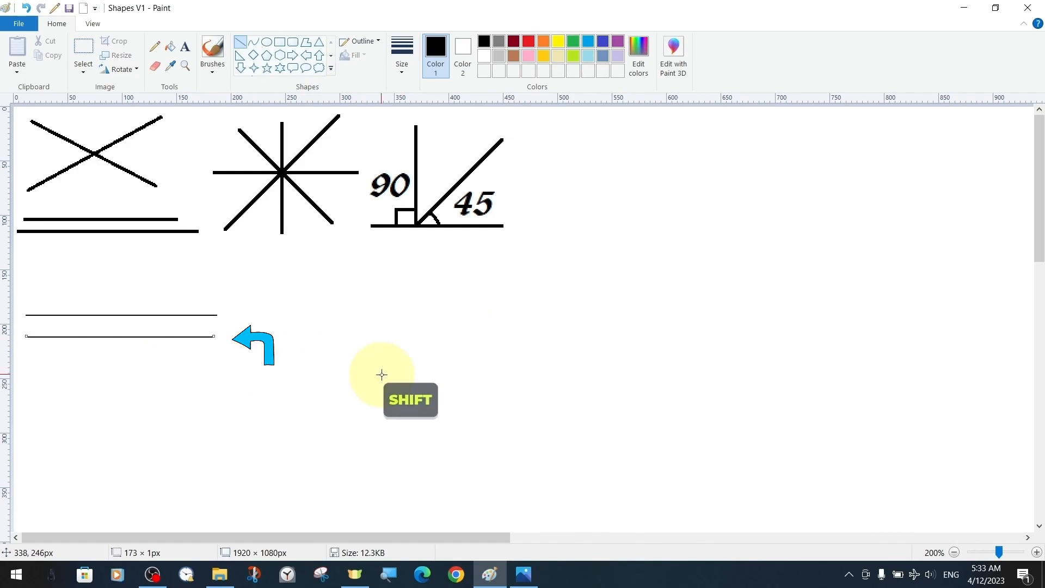
{"action": "mouse_move", "coordinate": [26, 353]}
{"action": "left_mouse_down"}
{"action": "mouse_move", "coordinate": [233, 357]}
{"action": "mouse_move", "coordinate": [218, 359]}
{"action": "left_mouse_up"}
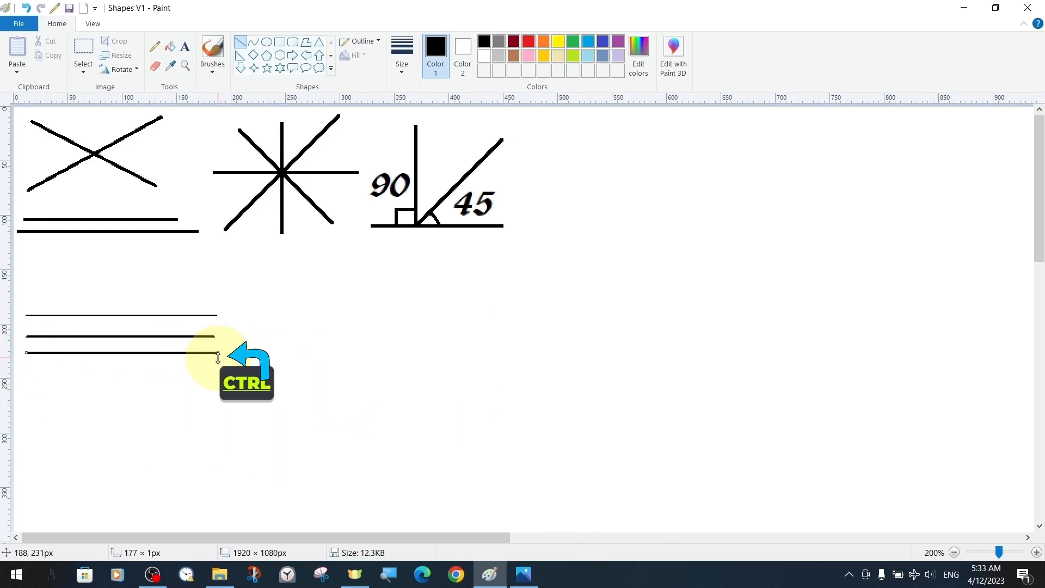
{"action": "scroll", "coordinate": [63, 284], "scroll_direction": "down", "scroll_amount": 2}
{"action": "left_click_drag", "start_coordinate": [27, 268], "coordinate": [220, 269]}
{"action": "key", "text": "ctrl+KP_Add"}
{"action": "left_click_drag", "start_coordinate": [26, 292], "coordinate": [224, 292]}
{"action": "key", "text": "ctrl+KP_Add"}
{"action": "left_click_drag", "start_coordinate": [29, 317], "coordinate": [231, 318]}
{"action": "left_click_drag", "start_coordinate": [25, 344], "coordinate": [230, 350]}
{"action": "left_click_drag", "start_coordinate": [23, 370], "coordinate": [239, 370]}
{"action": "left_click_drag", "start_coordinate": [24, 393], "coordinate": [235, 394]}
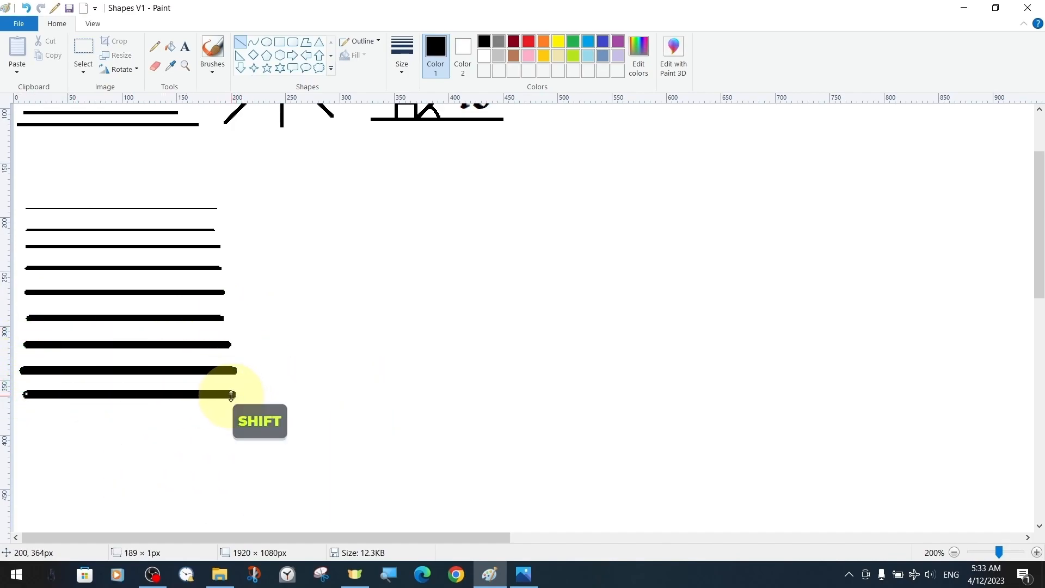
Step: Extend the column down the canvas with more horizontal lines, each slightly thicker than the one above
{"action": "scroll", "coordinate": [168, 448], "scroll_direction": "down", "scroll_amount": 2}
{"action": "left_click_drag", "start_coordinate": [24, 316], "coordinate": [233, 317]}
{"action": "key", "text": "ctrl+KP_Add"}
{"action": "left_click_drag", "start_coordinate": [30, 343], "coordinate": [236, 344]}
{"action": "key", "text": "ctrl+KP_Add"}
{"action": "left_click_drag", "start_coordinate": [29, 371], "coordinate": [235, 371]}
{"action": "key", "text": "ctrl+KP_Add"}
{"action": "left_click_drag", "start_coordinate": [27, 405], "coordinate": [235, 406]}
{"action": "left_click_drag", "start_coordinate": [23, 405], "coordinate": [233, 406]}
{"action": "left_click_drag", "start_coordinate": [29, 440], "coordinate": [227, 440]}
{"action": "scroll", "coordinate": [226, 440], "scroll_direction": "down", "scroll_amount": 4}
{"action": "left_click_drag", "start_coordinate": [30, 260], "coordinate": [219, 261]}
{"action": "left_click_drag", "start_coordinate": [30, 297], "coordinate": [219, 297]}
{"action": "left_click_drag", "start_coordinate": [32, 332], "coordinate": [218, 333]}
{"action": "left_click_drag", "start_coordinate": [33, 376], "coordinate": [219, 376]}
{"action": "left_click_drag", "start_coordinate": [34, 424], "coordinate": [216, 421]}
{"action": "left_click_drag", "start_coordinate": [37, 474], "coordinate": [218, 474]}
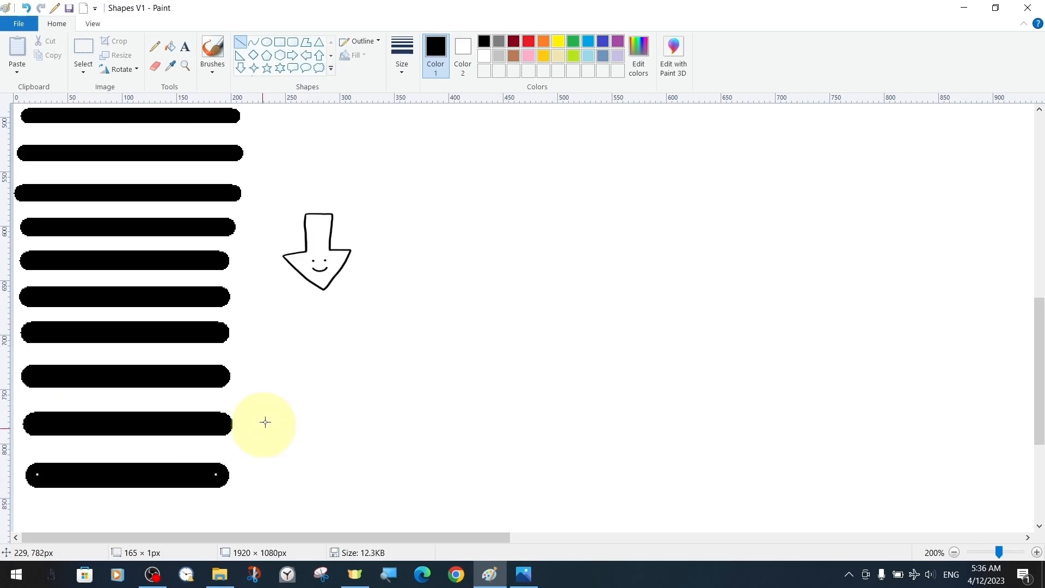
Step: Complete the column with further thickened horizontal lines down to the canvas's lower edge
{"action": "key", "text": "F10"}
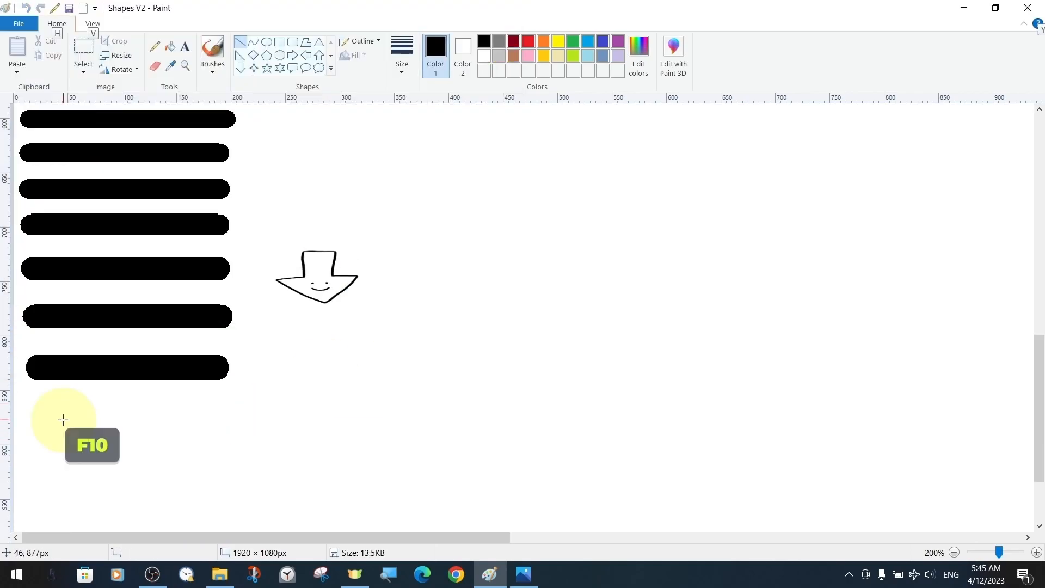
{"action": "left_click_drag", "start_coordinate": [45, 407], "coordinate": [210, 407]}
{"action": "left_click_drag", "start_coordinate": [38, 450], "coordinate": [210, 449]}
{"action": "key", "text": "ctrl+KP_Add"}
{"action": "scroll", "coordinate": [210, 450], "scroll_direction": "down", "scroll_amount": 3}
{"action": "left_click_drag", "start_coordinate": [34, 422], "coordinate": [212, 423]}
{"action": "left_click_drag", "start_coordinate": [37, 463], "coordinate": [210, 464]}
Step: Build a second column of progressively thicker horizontal lines beside the first, working upwards from the canvas's lower edge
{"action": "left_click_drag", "start_coordinate": [244, 504], "coordinate": [383, 503]}
{"action": "left_click_drag", "start_coordinate": [245, 464], "coordinate": [387, 465]}
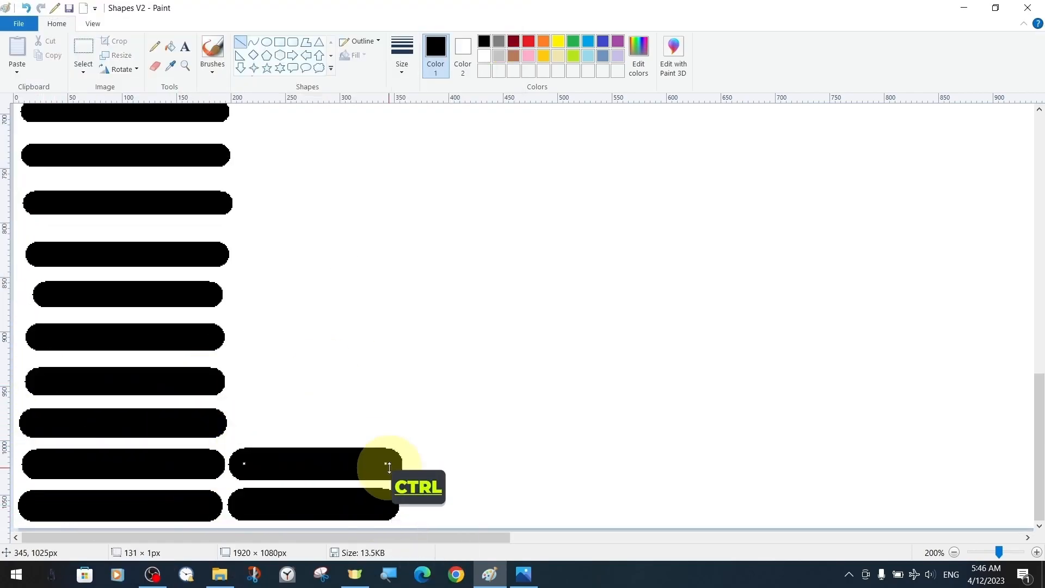
{"action": "left_click_drag", "start_coordinate": [245, 381], "coordinate": [385, 381]}
{"action": "left_click_drag", "start_coordinate": [247, 289], "coordinate": [379, 290]}
{"action": "left_click_drag", "start_coordinate": [251, 243], "coordinate": [379, 244]}
{"action": "left_click_drag", "start_coordinate": [256, 196], "coordinate": [375, 196]}
{"action": "left_click_drag", "start_coordinate": [259, 146], "coordinate": [378, 146]}
{"action": "scroll", "coordinate": [468, 201], "scroll_direction": "up", "scroll_amount": 4}
{"action": "left_click_drag", "start_coordinate": [252, 261], "coordinate": [376, 261]}
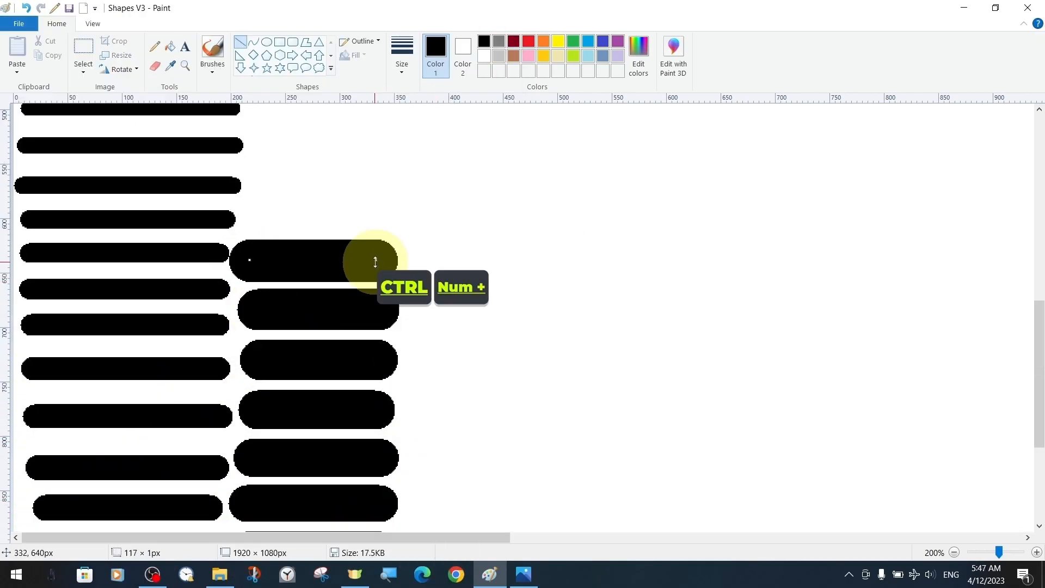
{"action": "left_click_drag", "start_coordinate": [267, 159], "coordinate": [392, 159]}
{"action": "scroll", "coordinate": [633, 229], "scroll_direction": "up", "scroll_amount": 4}
{"action": "left_click_drag", "start_coordinate": [274, 208], "coordinate": [396, 208]}
{"action": "key", "text": "ctrl+KP_Add"}
{"action": "key", "text": "ctrl+KP_Add"}
{"action": "key", "text": "Down"}
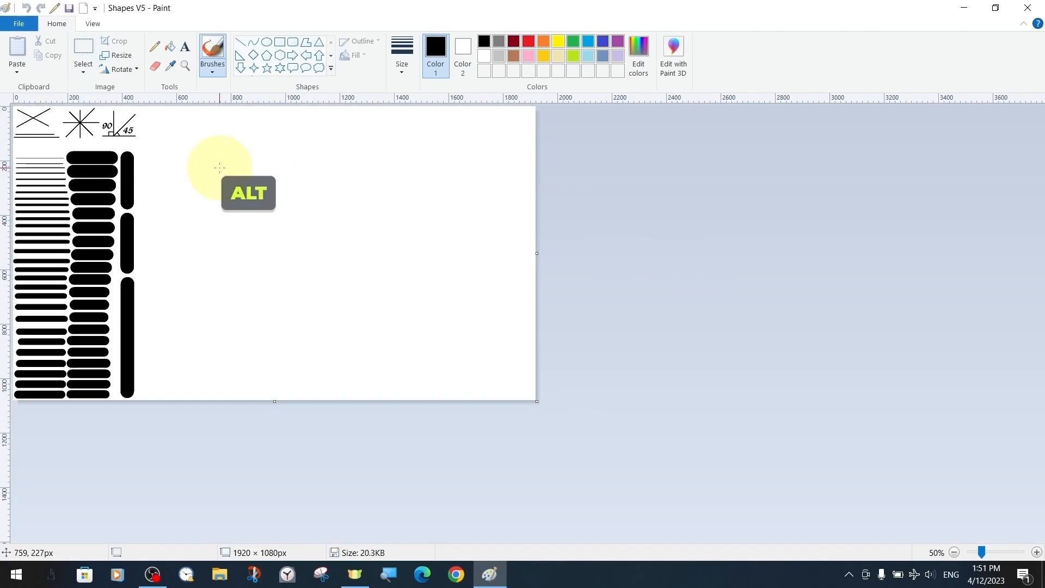
Step: Draw a straight horizontal line about 478 px long with the Curve tool in the empty area beside the thick vertical bar
{"action": "scroll", "coordinate": [219, 167], "scroll_direction": "up", "scroll_amount": 2}
{"action": "left_click", "coordinate": [402, 55]}
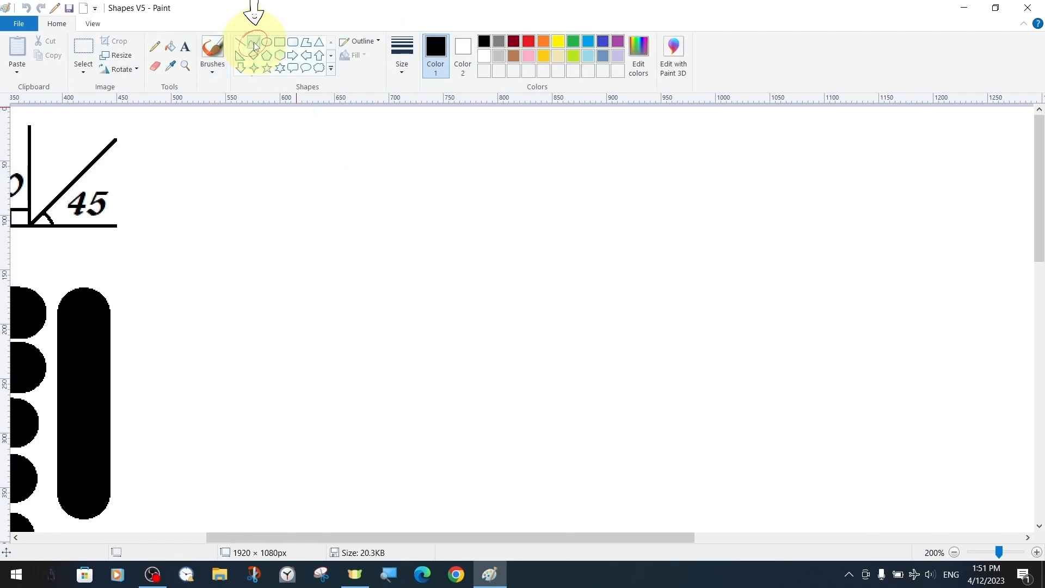
{"action": "left_click", "coordinate": [354, 41]}
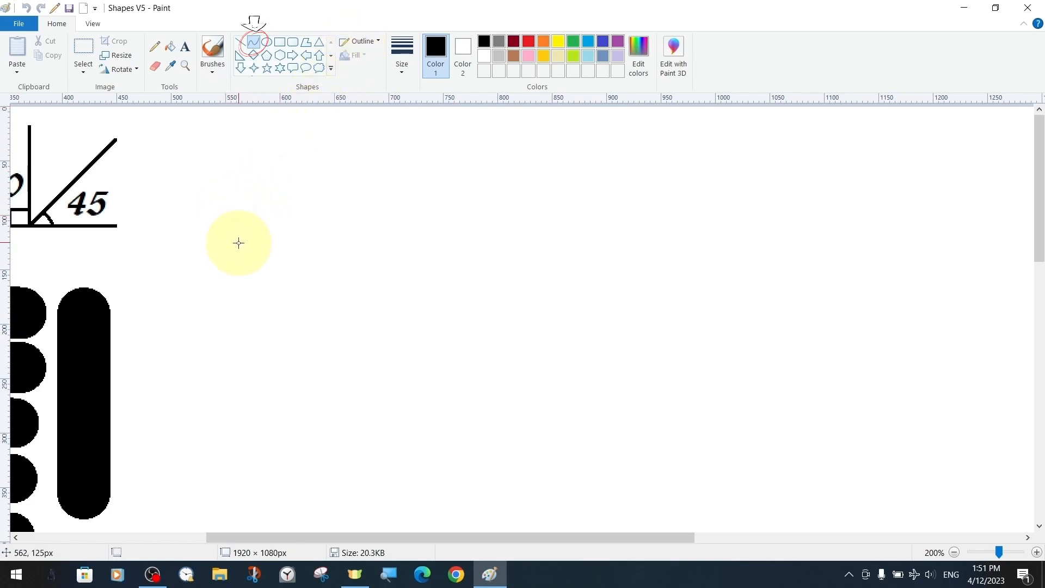
{"action": "left_click_drag", "start_coordinate": [232, 253], "coordinate": [746, 254]}
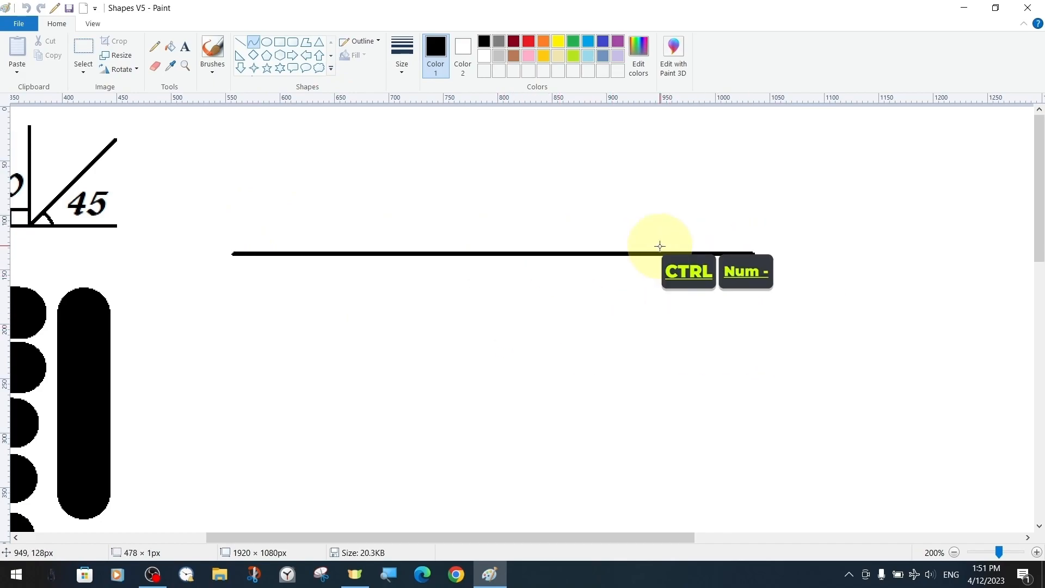
Step: Increase the active curve line's thickness step by step and reduce it again
{"action": "key", "text": "ctrl+KP_Add"}
{"action": "key", "text": "ctrl+KP_Add"}
{"action": "key", "text": "ctrl+KP_Add"}
{"action": "key", "text": "ctrl+KP_Add"}
{"action": "key", "text": "ctrl+KP_Add"}
{"action": "key", "text": "ctrl+KP_Add"}
{"action": "key", "text": "ctrl+KP_Add"}
{"action": "key", "text": "ctrl+KP_Add"}
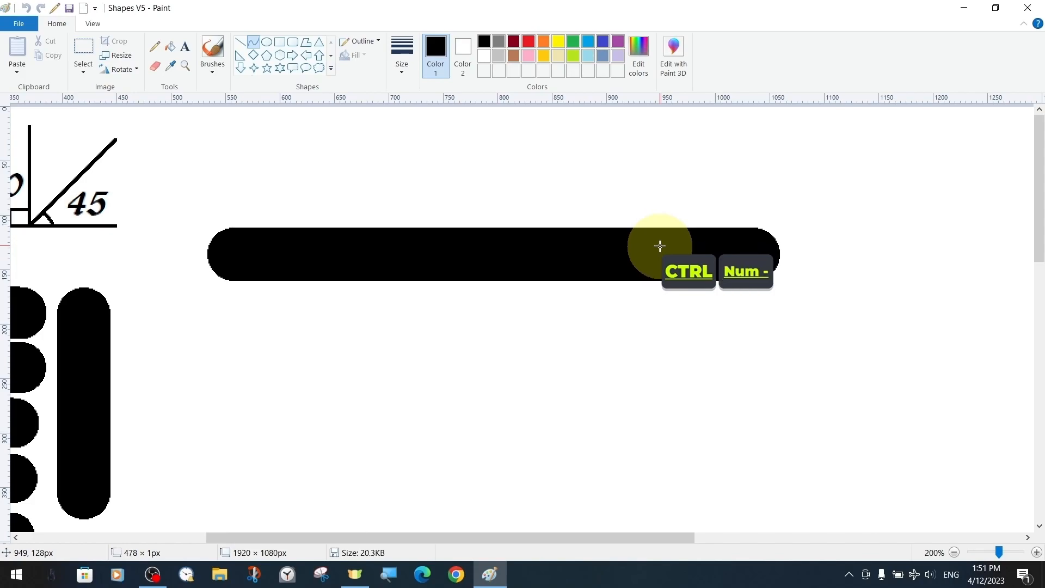
{"action": "key", "text": "ctrl+KP_Subtract"}
{"action": "key", "text": "ctrl+KP_Subtract"}
{"action": "key", "text": "ctrl+KP_Subtract"}
{"action": "key", "text": "ctrl+KP_Subtract"}
{"action": "key", "text": "ctrl+KP_Subtract"}
{"action": "key", "text": "ctrl+KP_Subtract"}
{"action": "key", "text": "ctrl+KP_Subtract"}
{"action": "key", "text": "ctrl+KP_Subtract"}
Step: Thicken the active curve line into a broad bar and bend it into an S-shaped wave
{"action": "key", "text": "ctrl+KP_Add"}
{"action": "key", "text": "ctrl+KP_Add"}
{"action": "key", "text": "ctrl+KP_Add"}
{"action": "key", "text": "ctrl+KP_Add"}
{"action": "key", "text": "ctrl+KP_Add"}
{"action": "key", "text": "ctrl+KP_Add"}
{"action": "key", "text": "ctrl+KP_Add"}
{"action": "key", "text": "ctrl+KP_Add"}
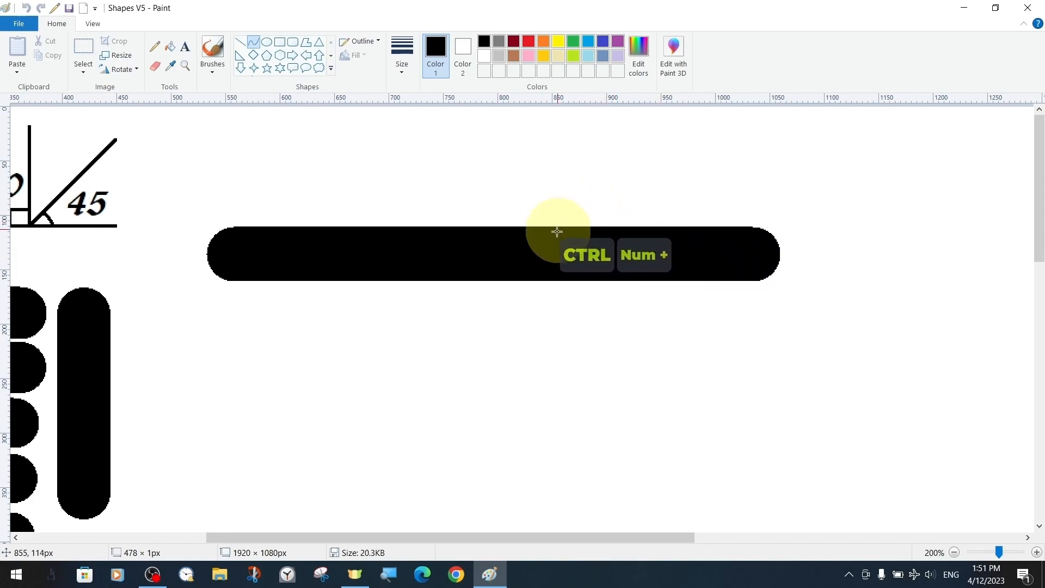
{"action": "left_click_drag", "start_coordinate": [487, 347], "coordinate": [516, 116]}
{"action": "left_click_drag", "start_coordinate": [512, 109], "coordinate": [510, 103]}
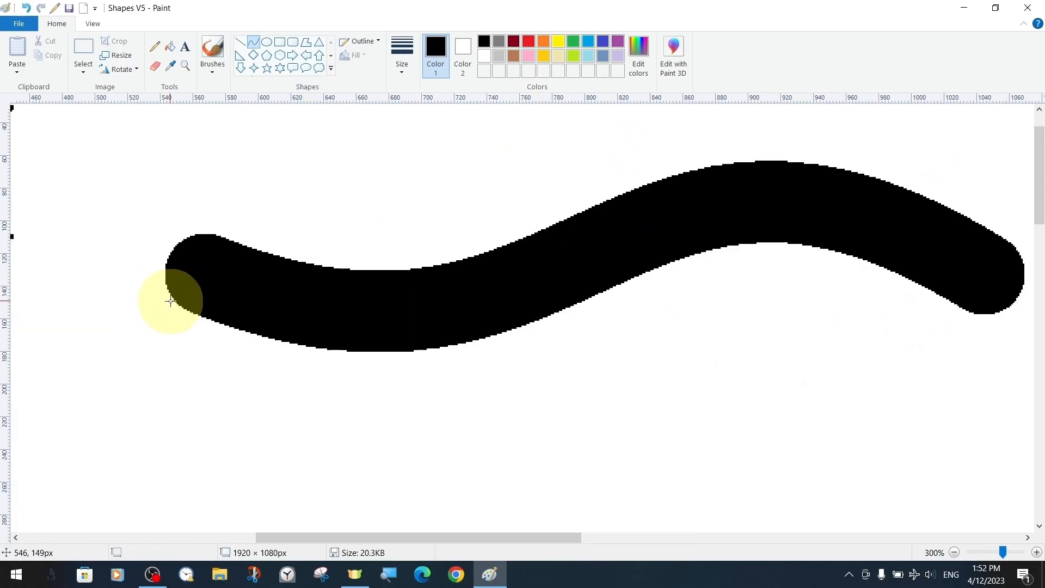
Step: Cut away the thick wave's upper and lower edges with white curves so that both ends taper to points
{"action": "left_click_drag", "start_coordinate": [201, 235], "coordinate": [574, 312]}
{"action": "key", "text": "ctrl+z"}
{"action": "left_click_drag", "start_coordinate": [188, 236], "coordinate": [613, 290]}
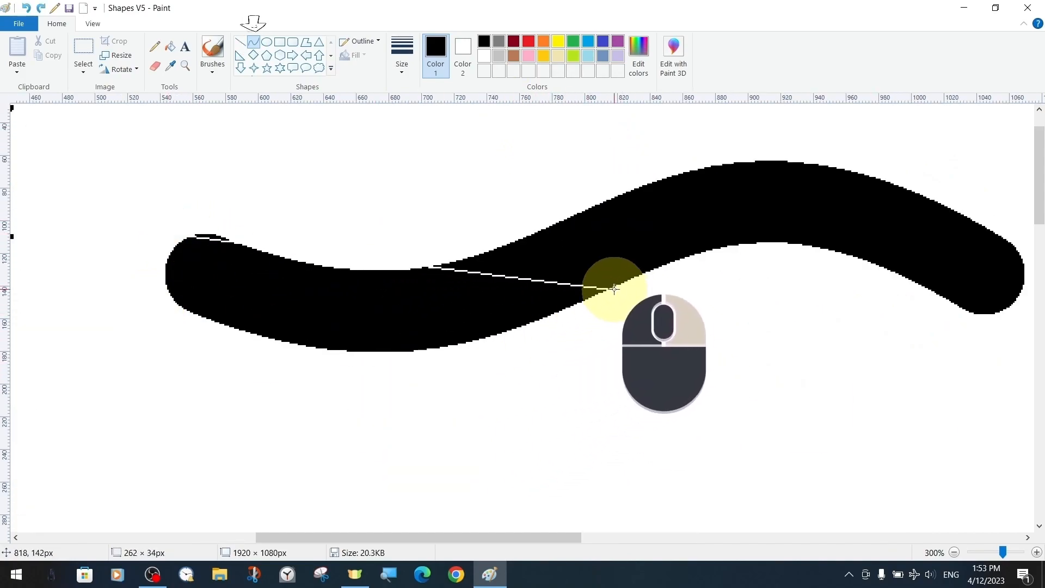
{"action": "mouse_move", "coordinate": [452, 348]}
{"action": "left_mouse_down"}
{"action": "mouse_move", "coordinate": [308, 354]}
{"action": "mouse_move", "coordinate": [461, 347]}
{"action": "left_mouse_up"}
{"action": "mouse_move", "coordinate": [972, 311]}
{"action": "left_mouse_down"}
{"action": "mouse_move", "coordinate": [614, 196]}
{"action": "mouse_move", "coordinate": [635, 186]}
{"action": "left_mouse_up"}
{"action": "mouse_move", "coordinate": [887, 172]}
{"action": "left_mouse_down"}
{"action": "mouse_move", "coordinate": [773, 156]}
{"action": "mouse_move", "coordinate": [695, 172]}
{"action": "mouse_move", "coordinate": [807, 215]}
{"action": "left_mouse_up"}
{"action": "right_click", "coordinate": [827, 200]}
{"action": "right_click", "coordinate": [325, 318]}
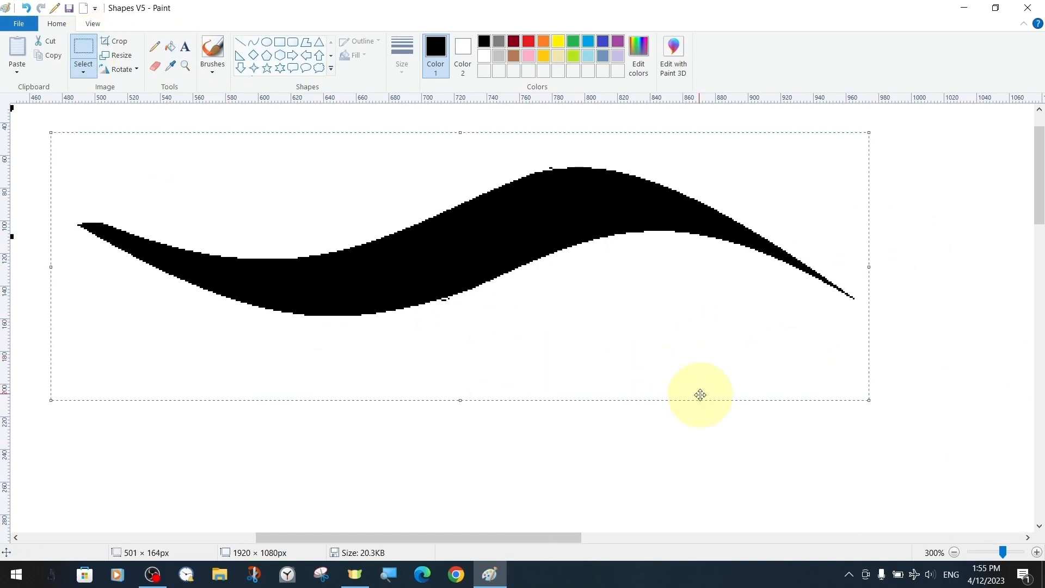
Step: Examine the edges of the tapered wave close up with the Magnifier
{"action": "scroll", "coordinate": [566, 152], "scroll_direction": "down", "scroll_amount": 3}
{"action": "scroll", "coordinate": [699, 288], "scroll_direction": "up", "scroll_amount": 1}
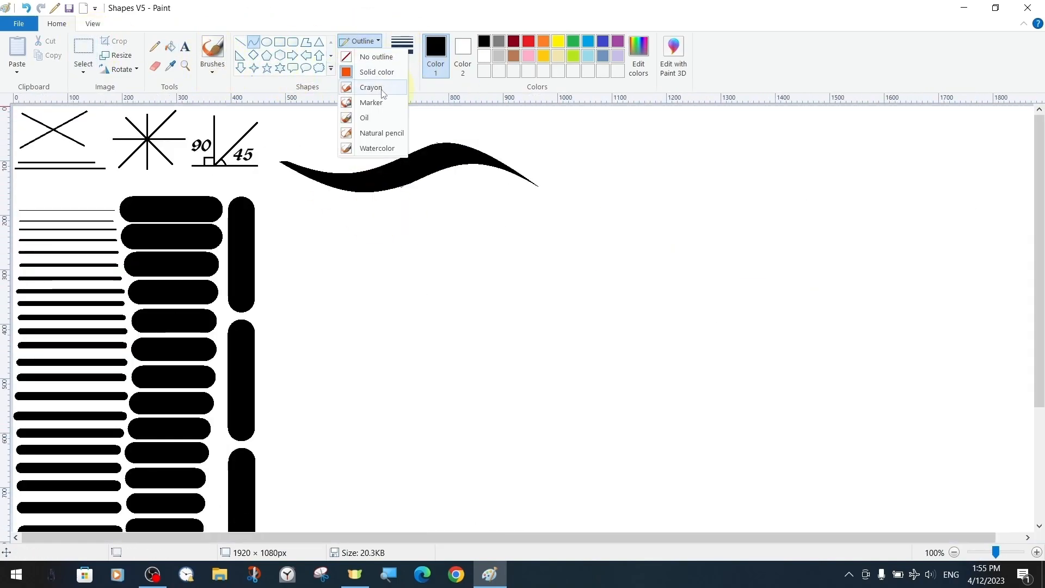
{"action": "left_click", "coordinate": [185, 66]}
{"action": "left_click", "coordinate": [381, 198]}
{"action": "left_click", "coordinate": [564, 287]}
{"action": "scroll", "coordinate": [432, 277], "scroll_direction": "up", "scroll_amount": 1}
{"action": "key", "text": "ctrl+Down"}
{"action": "key", "text": "ctrl+Down"}
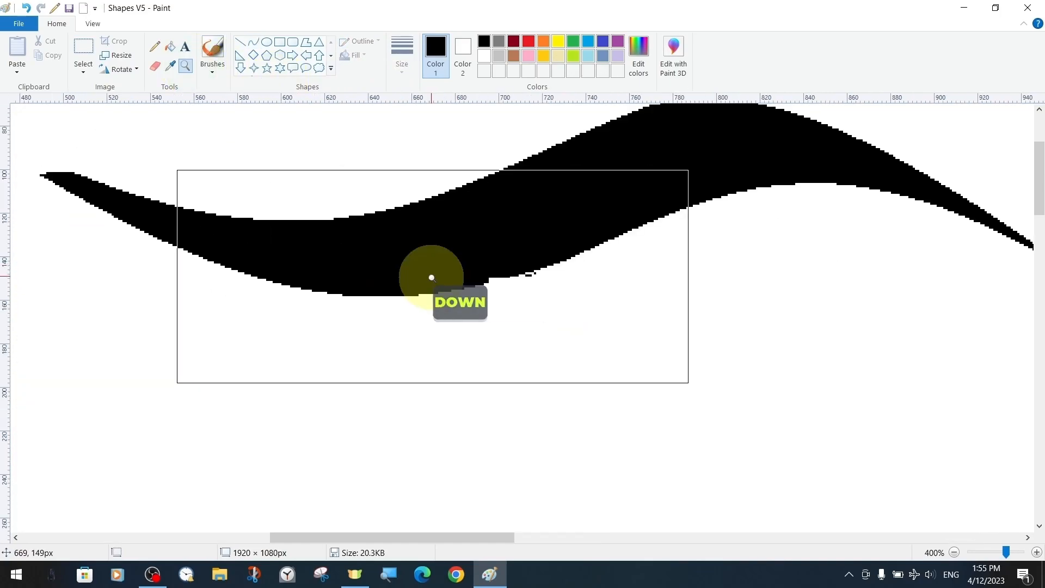
Step: Draw a horizontal curve line about 422 px long below the tapered wave and thicken it into a broad bar
{"action": "key", "text": "ctrl+Left"}
{"action": "key", "text": "ctrl+Page_Down"}
{"action": "key", "text": "Left"}
{"action": "left_click", "coordinate": [253, 42]}
{"action": "left_click_drag", "start_coordinate": [111, 354], "coordinate": [798, 357]}
{"action": "key", "text": "ctrl+KP_Add"}
{"action": "key", "text": "ctrl+KP_Add"}
{"action": "key", "text": "ctrl+KP_Add"}
{"action": "key", "text": "ctrl+KP_Add"}
{"action": "key", "text": "ctrl+KP_Add"}
{"action": "key", "text": "ctrl+KP_Add"}
{"action": "key", "text": "ctrl+KP_Add"}
{"action": "key", "text": "ctrl+KP_Add"}
{"action": "key", "text": "ctrl+KP_Add"}
{"action": "key", "text": "ctrl+KP_Add"}
{"action": "key", "text": "ctrl+KP_Subtract"}
{"action": "key", "text": "ctrl+KP_Subtract"}
{"action": "key", "text": "ctrl+KP_Subtract"}
{"action": "key", "text": "ctrl+KP_Subtract"}
{"action": "key", "text": "ctrl+KP_Subtract"}
{"action": "key", "text": "ctrl+KP_Subtract"}
{"action": "key", "text": "ctrl+KP_Subtract"}
{"action": "key", "text": "ctrl+KP_Subtract"}
{"action": "key", "text": "ctrl+KP_Subtract"}
{"action": "key", "text": "ctrl+KP_Subtract"}
{"action": "key", "text": "ctrl+KP_Add"}
{"action": "key", "text": "ctrl+KP_Add"}
{"action": "key", "text": "ctrl+KP_Add"}
{"action": "key", "text": "ctrl+KP_Add"}
{"action": "key", "text": "ctrl+KP_Add"}
{"action": "key", "text": "ctrl+KP_Add"}
{"action": "key", "text": "ctrl+KP_Add"}
{"action": "key", "text": "ctrl+KP_Add"}
{"action": "key", "text": "ctrl+KP_Add"}
{"action": "key", "text": "ctrl+KP_Add"}
{"action": "key", "text": "ctrl+KP_Add"}
{"action": "key", "text": "ctrl+KP_Add"}
{"action": "key", "text": "ctrl+KP_Add"}
{"action": "key", "text": "ctrl+KP_Add"}
{"action": "key", "text": "ctrl+KP_Add"}
{"action": "key", "text": "ctrl+KP_Add"}
{"action": "key", "text": "ctrl+KP_Add"}
{"action": "key", "text": "ctrl+KP_Add"}
{"action": "key", "text": "ctrl+KP_Add"}
{"action": "key", "text": "ctrl+KP_Add"}
Step: Give the active curve line a crayon outline and bend it into an S-shaped wave
{"action": "left_click", "coordinate": [371, 42]}
{"action": "left_click", "coordinate": [370, 90]}
{"action": "left_click_drag", "start_coordinate": [446, 362], "coordinate": [447, 470]}
{"action": "left_click_drag", "start_coordinate": [413, 381], "coordinate": [373, 203]}
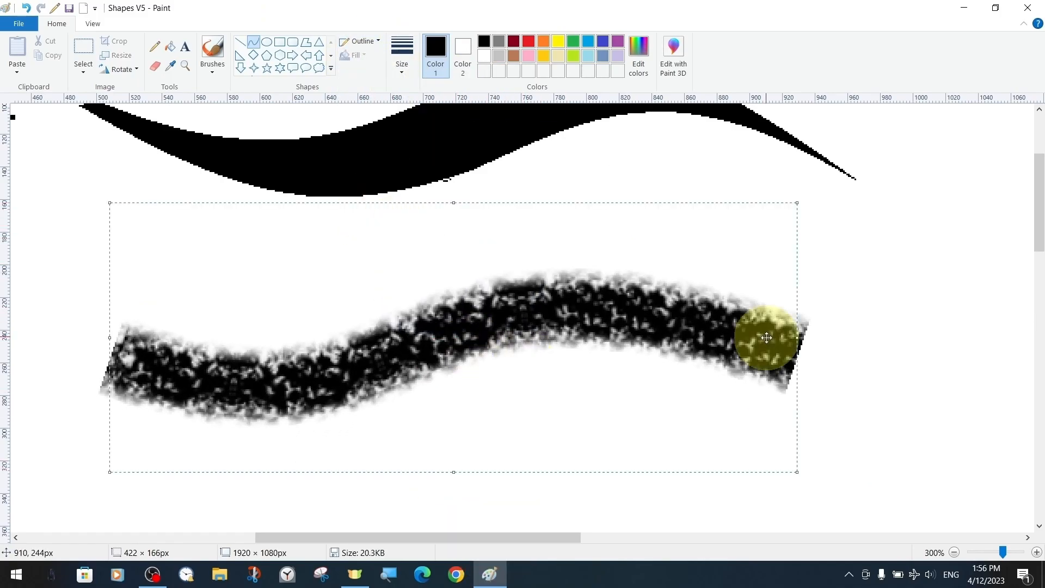
Step: Nudge the crayon wave upward, closer to the tapered wave
{"action": "key", "text": "Up"}
{"action": "key", "text": "Up"}
{"action": "key", "text": "Up"}
{"action": "key", "text": "Up"}
{"action": "key", "text": "Up"}
{"action": "key", "text": "Up"}
{"action": "key", "text": "Up"}
{"action": "key", "text": "Up"}
{"action": "key", "text": "Up"}
{"action": "key", "text": "Up"}
{"action": "key", "text": "Up"}
{"action": "key", "text": "Up"}
{"action": "key", "text": "Up"}
{"action": "key", "text": "Up"}
{"action": "key", "text": "Up"}
{"action": "key", "text": "Up"}
{"action": "key", "text": "Up"}
{"action": "key", "text": "Up"}
{"action": "key", "text": "Up"}
{"action": "key", "text": "Up"}
Step: Draw a horizontal curve line about 408 px long with a marker outline below the crayon wave and bend it into an S-shape
{"action": "scroll", "coordinate": [677, 317], "scroll_direction": "down", "scroll_amount": 5}
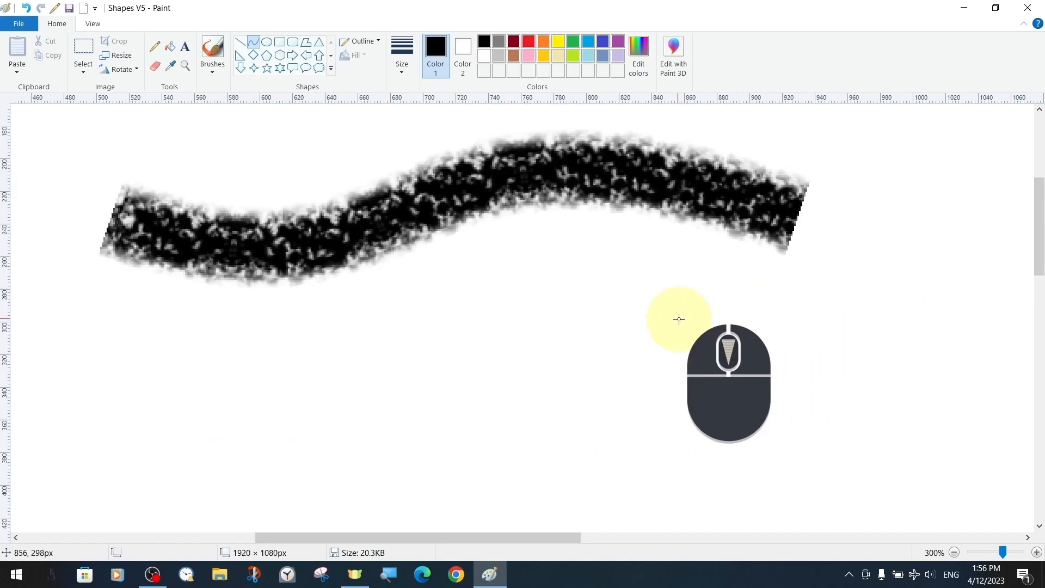
{"action": "left_click", "coordinate": [372, 105]}
{"action": "left_click_drag", "start_coordinate": [126, 362], "coordinate": [790, 361]}
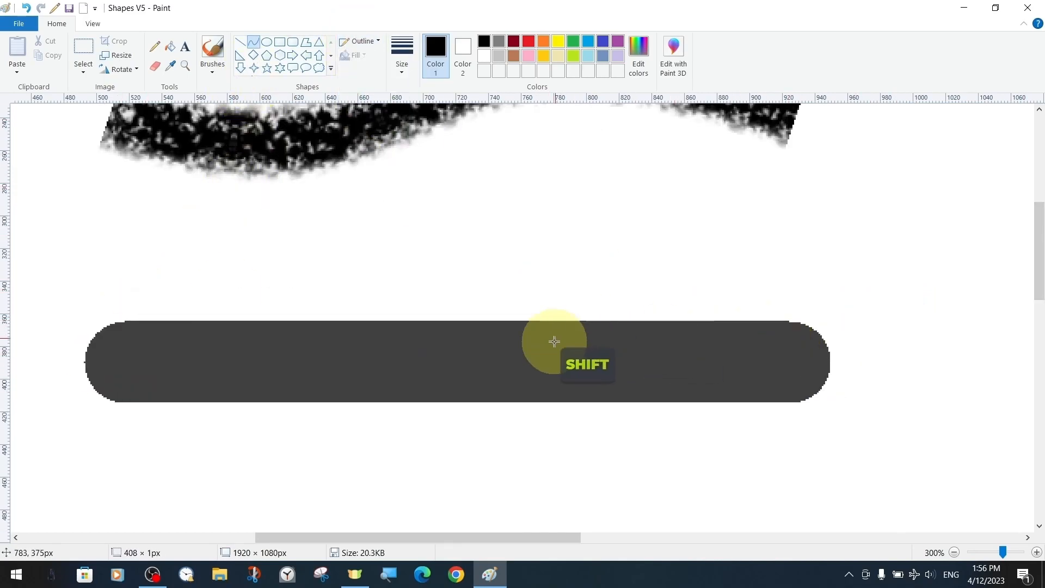
{"action": "left_click_drag", "start_coordinate": [514, 380], "coordinate": [508, 196]}
Step: Nudge the marker wave upward and slightly left beneath the crayon wave, and deselect it
{"action": "key", "text": "Up"}
{"action": "key", "text": "Up"}
{"action": "key", "text": "Up"}
{"action": "key", "text": "Up"}
{"action": "key", "text": "Up"}
{"action": "key", "text": "Up"}
{"action": "key", "text": "Up"}
{"action": "key", "text": "Up"}
{"action": "key", "text": "Up"}
{"action": "key", "text": "Up"}
{"action": "key", "text": "Up"}
{"action": "key", "text": "Up"}
{"action": "key", "text": "Up"}
{"action": "key", "text": "Up"}
{"action": "key", "text": "Up"}
{"action": "key", "text": "Up"}
{"action": "key", "text": "Left"}
{"action": "key", "text": "Left"}
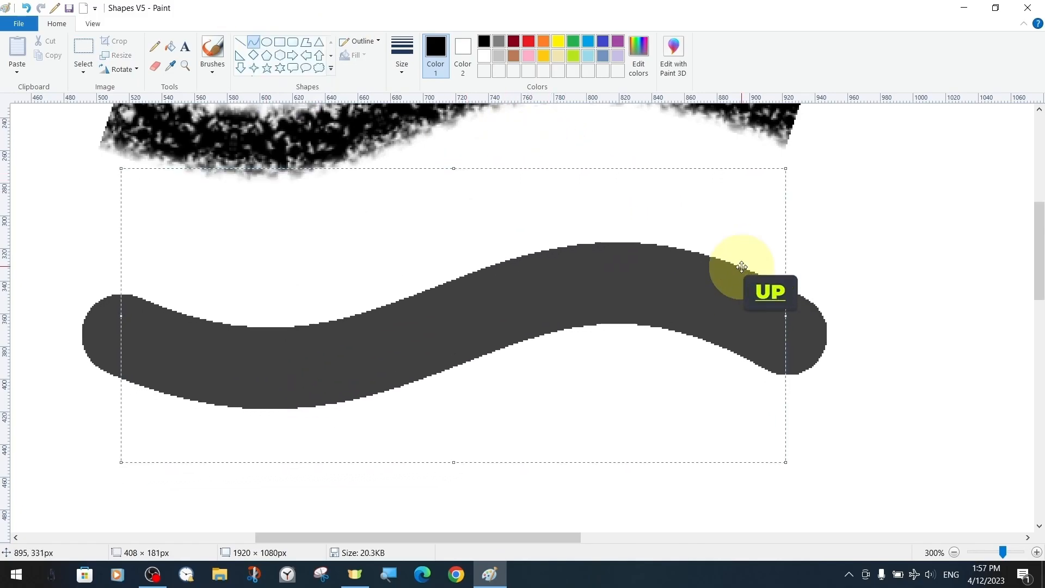
{"action": "key", "text": "Up"}
{"action": "key", "text": "Up"}
{"action": "key", "text": "Up"}
{"action": "key", "text": "Up"}
{"action": "key", "text": "Up"}
{"action": "key", "text": "Up"}
{"action": "key", "text": "Up"}
{"action": "key", "text": "Up"}
{"action": "left_click", "coordinate": [854, 304]}
Step: Draw a thick curve line with an oil outline below the marker wave and bend it into an S-shaped wave
{"action": "scroll", "coordinate": [501, 299], "scroll_direction": "down", "scroll_amount": 3}
{"action": "left_click", "coordinate": [359, 41]}
{"action": "left_click", "coordinate": [381, 182]}
{"action": "left_click_drag", "start_coordinate": [150, 365], "coordinate": [725, 371]}
{"action": "left_click_drag", "start_coordinate": [592, 376], "coordinate": [593, 298]}
Step: Draw a thick curve line with a natural pencil outline below the oil wave and bend it into an S-shaped wave
{"action": "scroll", "coordinate": [502, 342], "scroll_direction": "down", "scroll_amount": 2}
{"action": "left_click", "coordinate": [359, 41]}
{"action": "left_click", "coordinate": [381, 211]}
{"action": "left_click_drag", "start_coordinate": [152, 352], "coordinate": [821, 357]}
{"action": "left_click_drag", "start_coordinate": [462, 380], "coordinate": [462, 486]}
{"action": "mouse_move", "coordinate": [592, 305]}
{"action": "left_mouse_down"}
{"action": "mouse_move", "coordinate": [2, 1]}
{"action": "mouse_move", "coordinate": [478, 152]}
{"action": "left_mouse_up"}
Step: Nudge the natural pencil wave left and slightly up into line with the waves above it
{"action": "key", "text": "Left"}
{"action": "key", "text": "Left"}
{"action": "key", "text": "Left"}
{"action": "key", "text": "Left"}
{"action": "key", "text": "Left"}
{"action": "key", "text": "Left"}
{"action": "key", "text": "Left"}
{"action": "key", "text": "Left"}
{"action": "key", "text": "Left"}
{"action": "key", "text": "Left"}
{"action": "key", "text": "Left"}
{"action": "key", "text": "Left"}
{"action": "key", "text": "Left"}
{"action": "key", "text": "Left"}
{"action": "key", "text": "Left"}
{"action": "key", "text": "Left"}
{"action": "key", "text": "Left"}
{"action": "key", "text": "Left"}
{"action": "key", "text": "Left"}
{"action": "key", "text": "Left"}
{"action": "key", "text": "Up"}
{"action": "key", "text": "Up"}
{"action": "key", "text": "Up"}
Step: Draw a curve line with a watercolor outline below the natural pencil wave and bend it into an S-shaped wave
{"action": "scroll", "coordinate": [556, 304], "scroll_direction": "down", "scroll_amount": 3}
{"action": "left_click_drag", "start_coordinate": [121, 367], "coordinate": [789, 393]}
{"action": "left_click_drag", "start_coordinate": [419, 375], "coordinate": [416, 144]}
Step: Save the drawing as a new file named Shapes V6
{"action": "key", "text": "ctrl+Page_Down"}
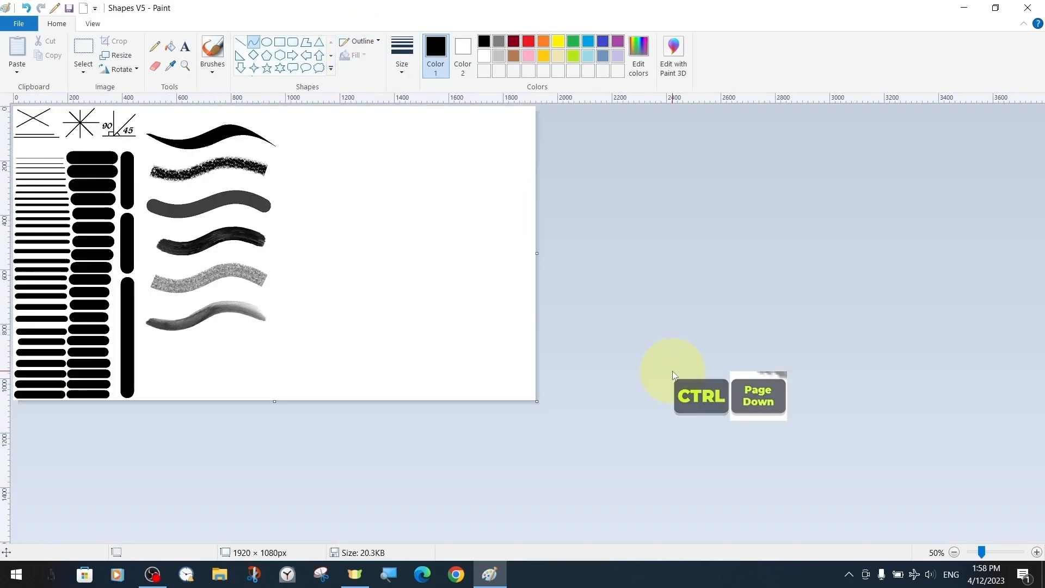
{"action": "key", "text": "F12"}
{"action": "key", "text": "BackSpace"}
{"action": "type", "text": "6"}
{"action": "key", "text": "Return"}
Step: Select all six waves together, nudge them up and slightly left on the canvas, and deselect them
{"action": "mouse_move", "coordinate": [287, 114]}
{"action": "left_mouse_down"}
{"action": "mouse_move", "coordinate": [215, 294]}
{"action": "mouse_move", "coordinate": [142, 348]}
{"action": "left_mouse_up"}
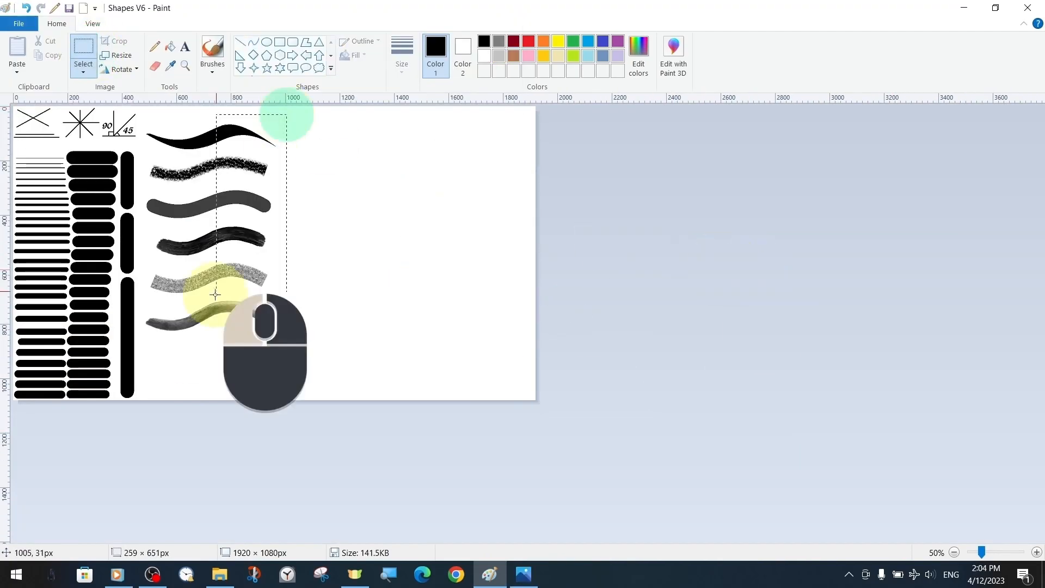
{"action": "key", "text": "Up"}
{"action": "key", "text": "Up"}
{"action": "key", "text": "Up"}
{"action": "key", "text": "Up"}
{"action": "key", "text": "Up"}
{"action": "key", "text": "Up"}
{"action": "key", "text": "Up"}
{"action": "key", "text": "Up"}
{"action": "key", "text": "Up"}
{"action": "key", "text": "Up"}
{"action": "key", "text": "Left"}
{"action": "key", "text": "Left"}
{"action": "key", "text": "Left"}
{"action": "key", "text": "Left"}
{"action": "key", "text": "Left"}
{"action": "key", "text": "Left"}
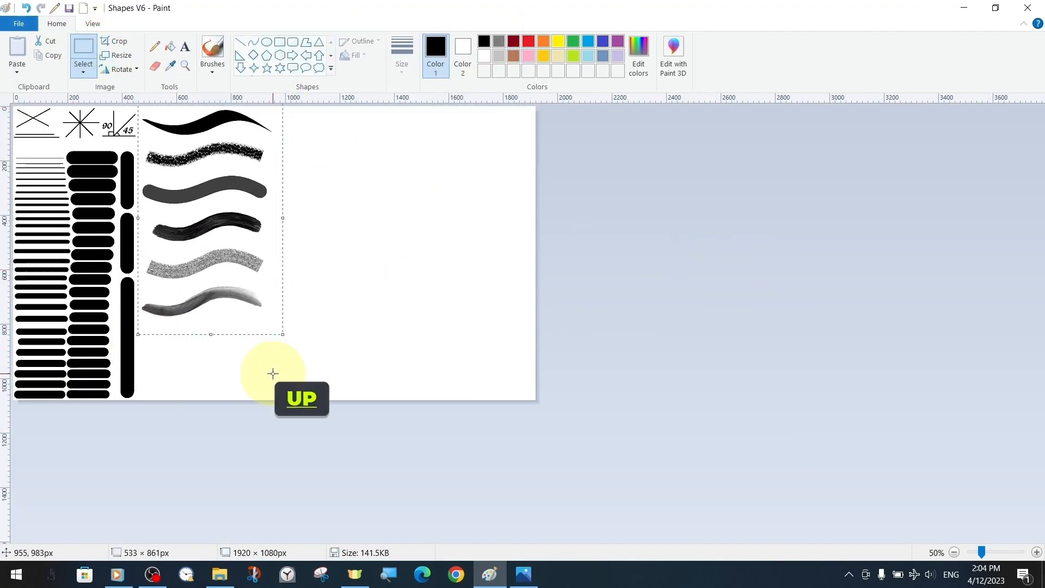
{"action": "left_click", "coordinate": [416, 342]}
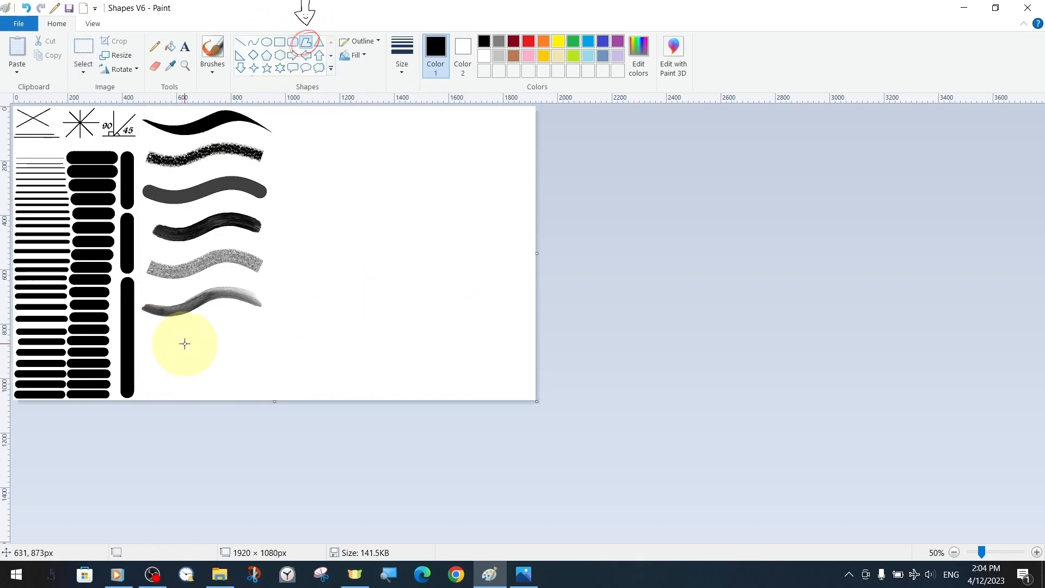
Step: Draw a closed, irregular notched polygon about 481 × 253 px with a thin black outline below the watercolor wave
{"action": "key", "text": "ctrl+Page_Up"}
{"action": "key", "text": "ctrl+Page_Up"}
{"action": "key", "text": "ctrl+Down"}
{"action": "key", "text": "ctrl+Right"}
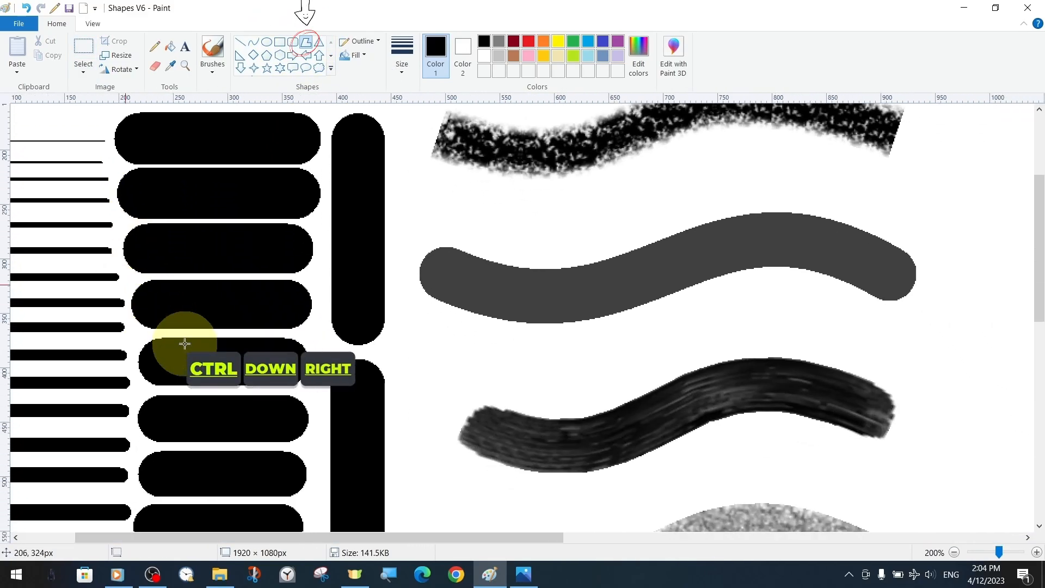
{"action": "key", "text": "ctrl+shift+Down"}
{"action": "key", "text": "ctrl+shift+Right"}
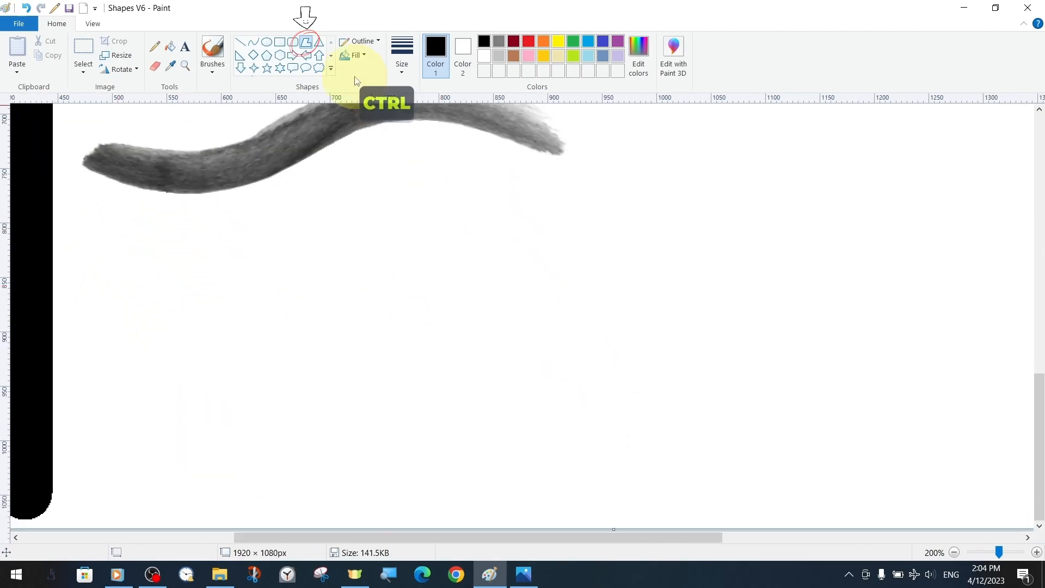
{"action": "left_click", "coordinate": [467, 175]}
{"action": "left_click_drag", "start_coordinate": [442, 232], "coordinate": [209, 231]}
{"action": "mouse_move", "coordinate": [90, 498]}
{"action": "left_mouse_down"}
{"action": "mouse_move", "coordinate": [98, 467]}
{"action": "mouse_move", "coordinate": [84, 505]}
{"action": "left_mouse_up"}
{"action": "left_click_drag", "start_coordinate": [538, 503], "coordinate": [608, 504]}
{"action": "left_click", "coordinate": [583, 362]}
{"action": "left_click_drag", "start_coordinate": [583, 363], "coordinate": [332, 359]}
{"action": "mouse_move", "coordinate": [459, 243]}
{"action": "left_mouse_down"}
{"action": "mouse_move", "coordinate": [520, 284]}
{"action": "mouse_move", "coordinate": [520, 271]}
{"action": "mouse_move", "coordinate": [492, 306]}
{"action": "mouse_move", "coordinate": [435, 226]}
{"action": "mouse_move", "coordinate": [501, 296]}
{"action": "mouse_move", "coordinate": [344, 277]}
{"action": "mouse_move", "coordinate": [444, 295]}
{"action": "mouse_move", "coordinate": [501, 284]}
{"action": "mouse_move", "coordinate": [486, 260]}
{"action": "mouse_move", "coordinate": [443, 233]}
{"action": "mouse_move", "coordinate": [419, 275]}
{"action": "mouse_move", "coordinate": [367, 326]}
{"action": "mouse_move", "coordinate": [540, 291]}
{"action": "mouse_move", "coordinate": [503, 275]}
{"action": "mouse_move", "coordinate": [345, 279]}
{"action": "mouse_move", "coordinate": [343, 303]}
{"action": "mouse_move", "coordinate": [369, 320]}
{"action": "mouse_move", "coordinate": [548, 315]}
{"action": "mouse_move", "coordinate": [343, 311]}
{"action": "mouse_move", "coordinate": [351, 310]}
{"action": "left_mouse_up"}
{"action": "left_click_drag", "start_coordinate": [509, 316], "coordinate": [525, 315]}
{"action": "double_click", "coordinate": [540, 309]}
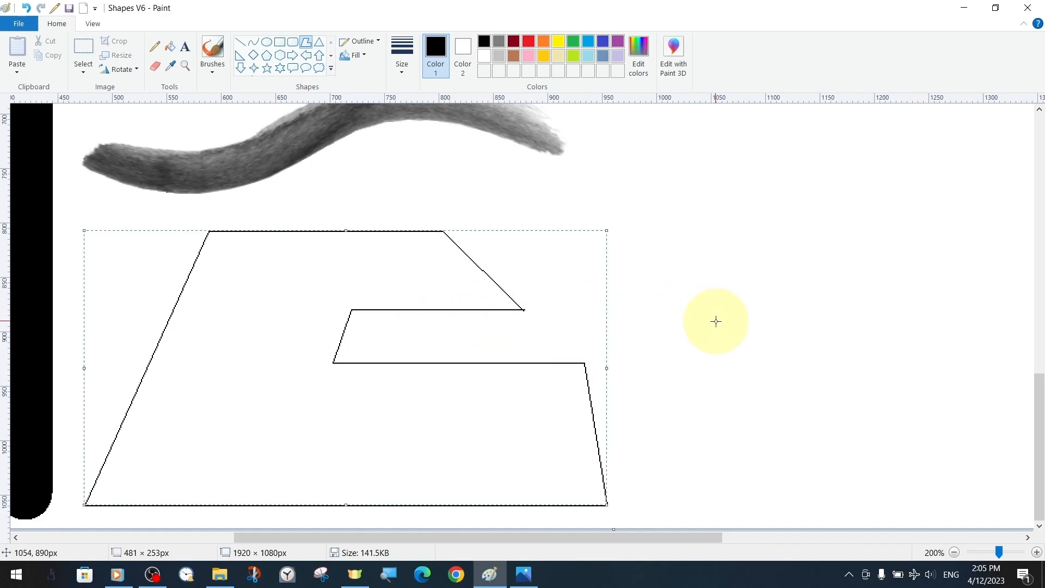
Step: Resize the notched polygon to be slightly narrower and taller, shift it a little right, and deselect it
{"action": "left_click_drag", "start_coordinate": [602, 231], "coordinate": [576, 201]}
{"action": "mouse_move", "coordinate": [330, 202]}
{"action": "left_mouse_down"}
{"action": "mouse_move", "coordinate": [305, 357]}
{"action": "mouse_move", "coordinate": [326, 208]}
{"action": "left_mouse_up"}
{"action": "mouse_move", "coordinate": [576, 357]}
{"action": "left_mouse_down"}
{"action": "mouse_move", "coordinate": [483, 357]}
{"action": "mouse_move", "coordinate": [566, 357]}
{"action": "left_mouse_up"}
{"action": "mouse_move", "coordinate": [450, 423]}
{"action": "left_mouse_down"}
{"action": "mouse_move", "coordinate": [429, 352]}
{"action": "mouse_move", "coordinate": [455, 423]}
{"action": "left_mouse_up"}
{"action": "left_click", "coordinate": [689, 252]}
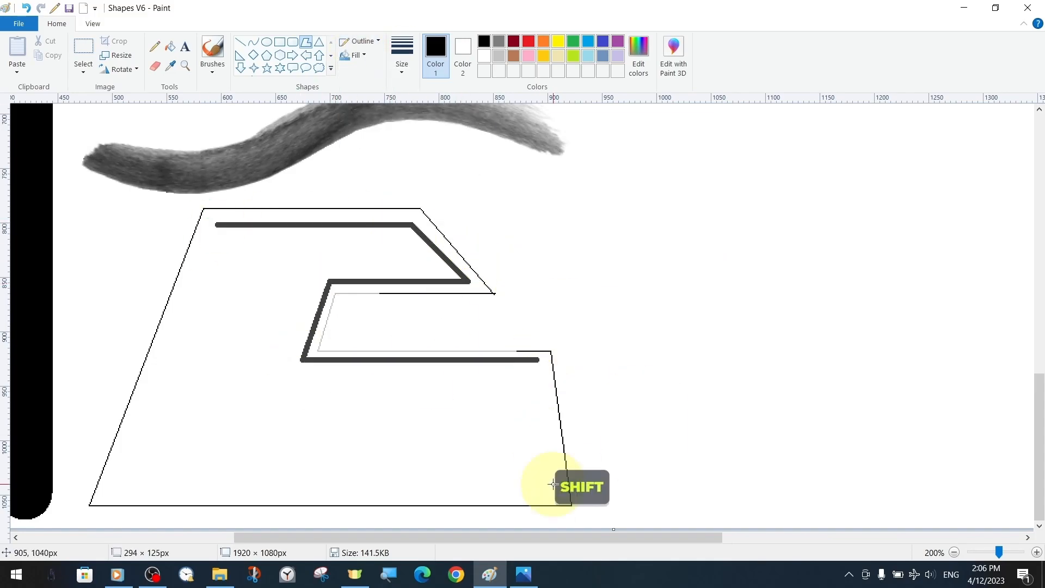
Step: Draw smaller nested polygons inside the notched one, including a thick dark grey outline, and nudge the selected six waves right
{"action": "left_click", "coordinate": [227, 240]}
{"action": "left_click", "coordinate": [506, 390]}
{"action": "left_click", "coordinate": [532, 381]}
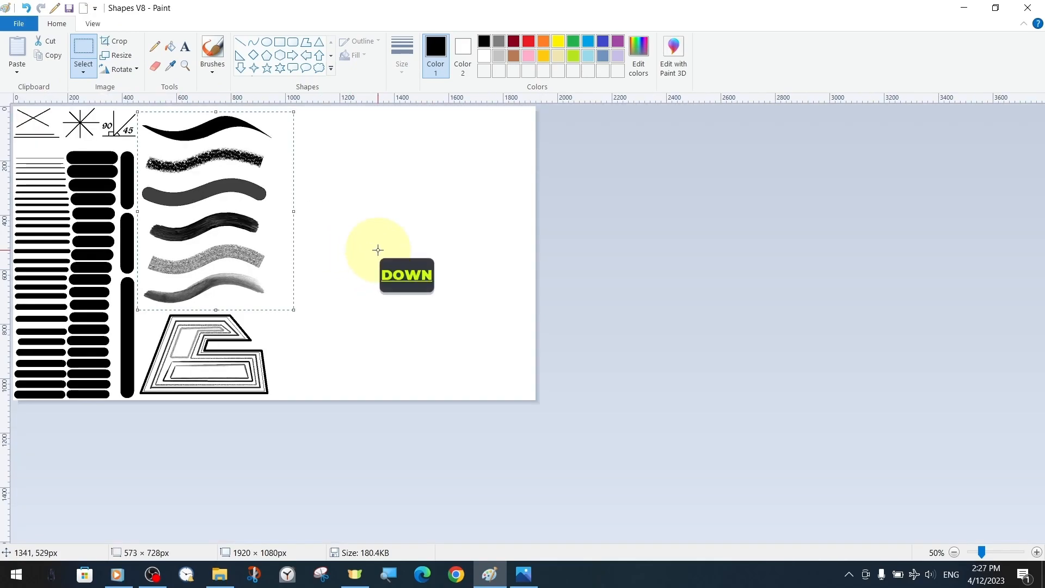
{"action": "key", "text": "Right"}
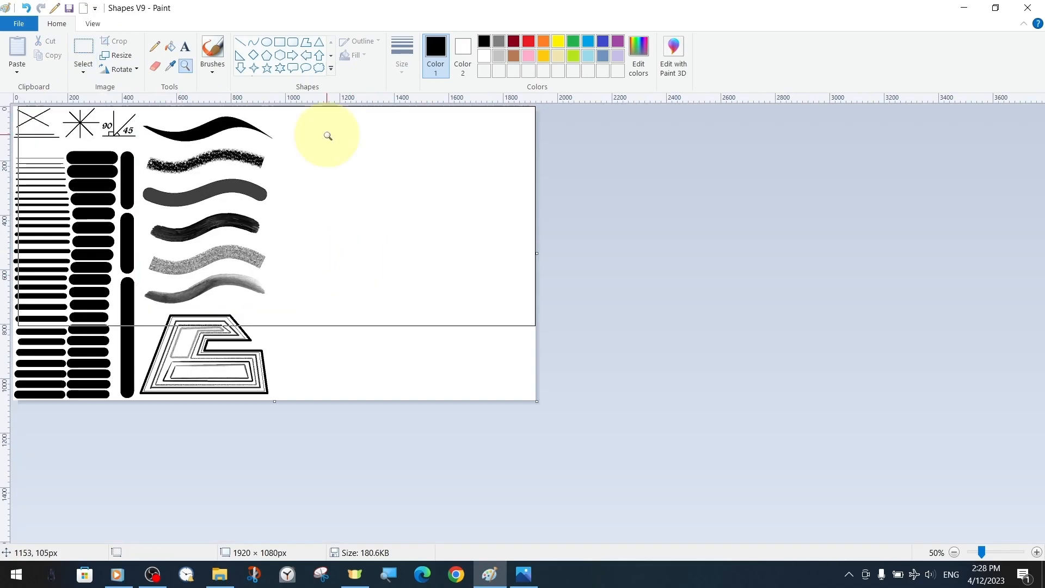
Step: Draw outlined rectangles beside the waves, including a textured square about 216 × 216 px with a light grey fill
{"action": "left_click", "coordinate": [326, 135]}
{"action": "left_click", "coordinate": [593, 174]}
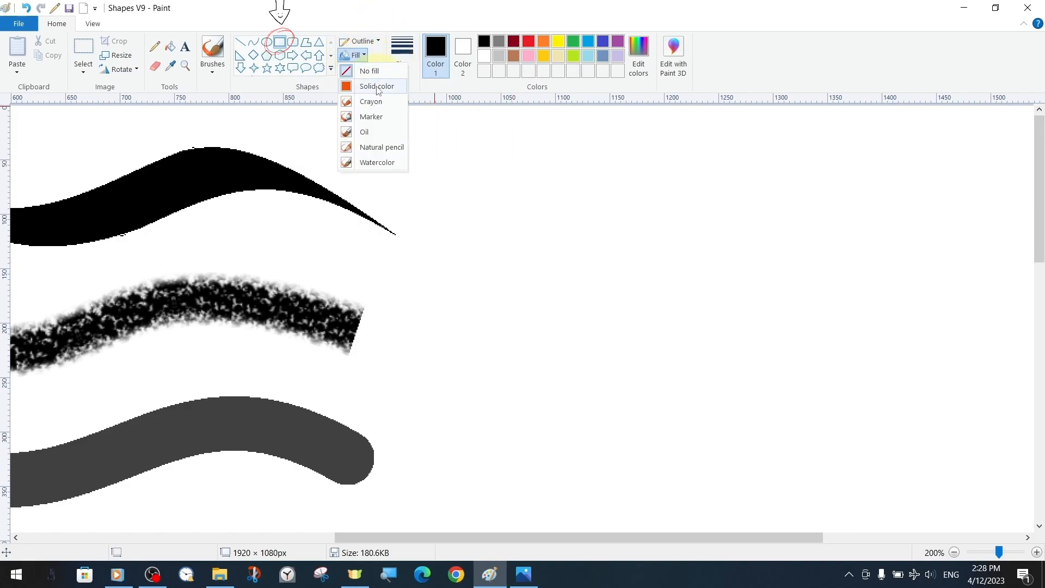
{"action": "left_click_drag", "start_coordinate": [501, 182], "coordinate": [945, 401]}
{"action": "left_click", "coordinate": [811, 279]}
{"action": "left_click_drag", "start_coordinate": [589, 247], "coordinate": [830, 459]}
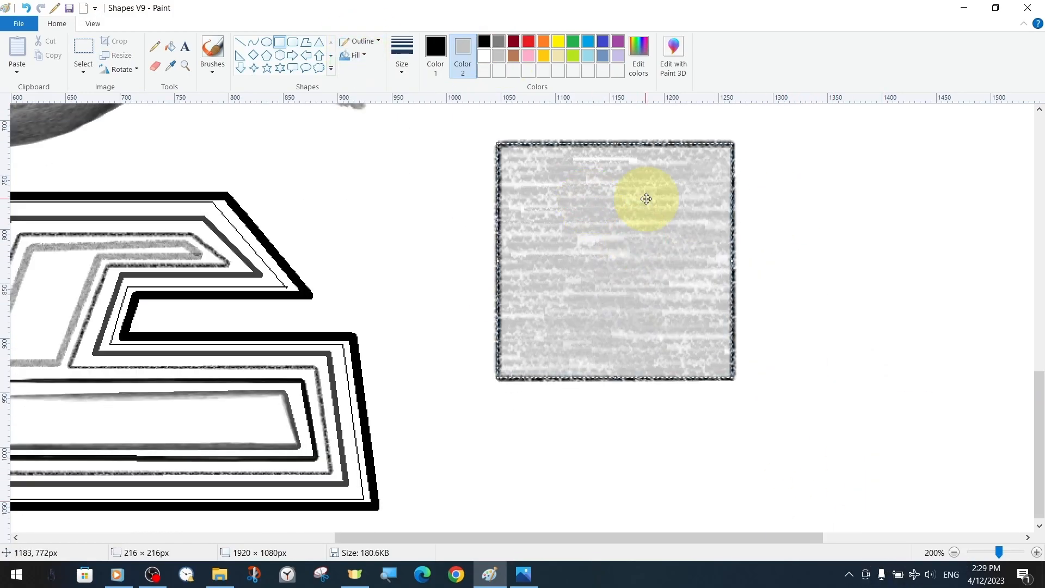
{"action": "scroll", "coordinate": [662, 303], "scroll_direction": "down", "scroll_amount": 3}
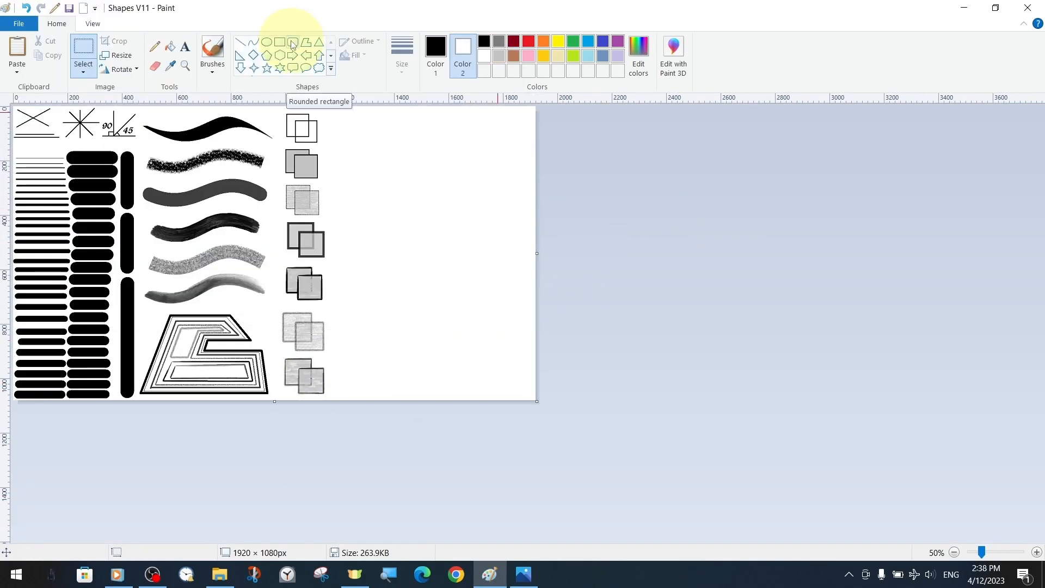
Step: Draw a light grey rounded rectangle about 407 × 1017 px beside the squares, with a white, black-outlined rectangle inside it
{"action": "left_click", "coordinate": [293, 42]}
{"action": "left_click_drag", "start_coordinate": [343, 115], "coordinate": [453, 392]}
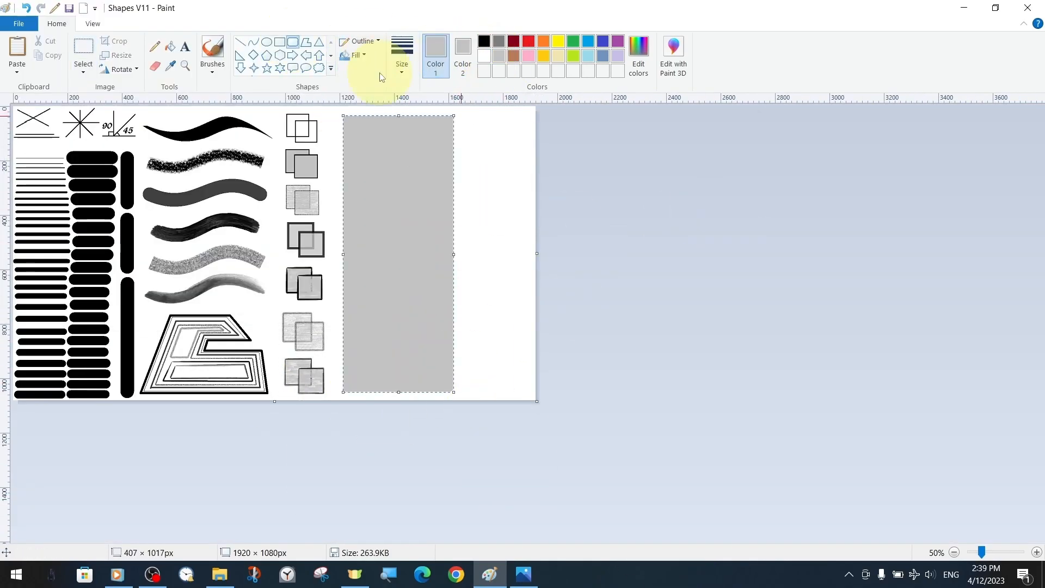
{"action": "left_click", "coordinate": [484, 41]}
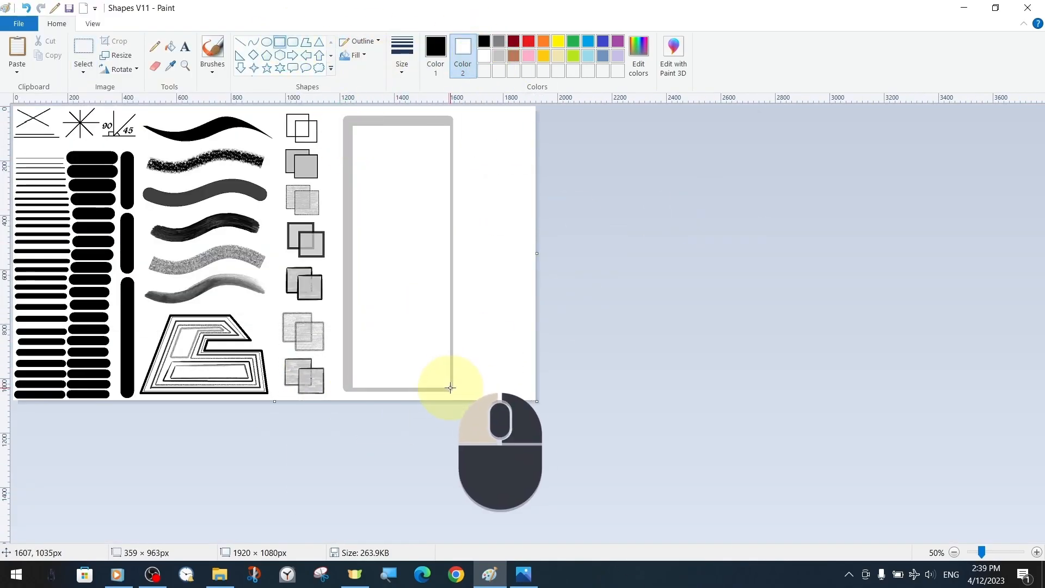
{"action": "left_click", "coordinate": [361, 40]}
{"action": "left_click", "coordinate": [374, 72]}
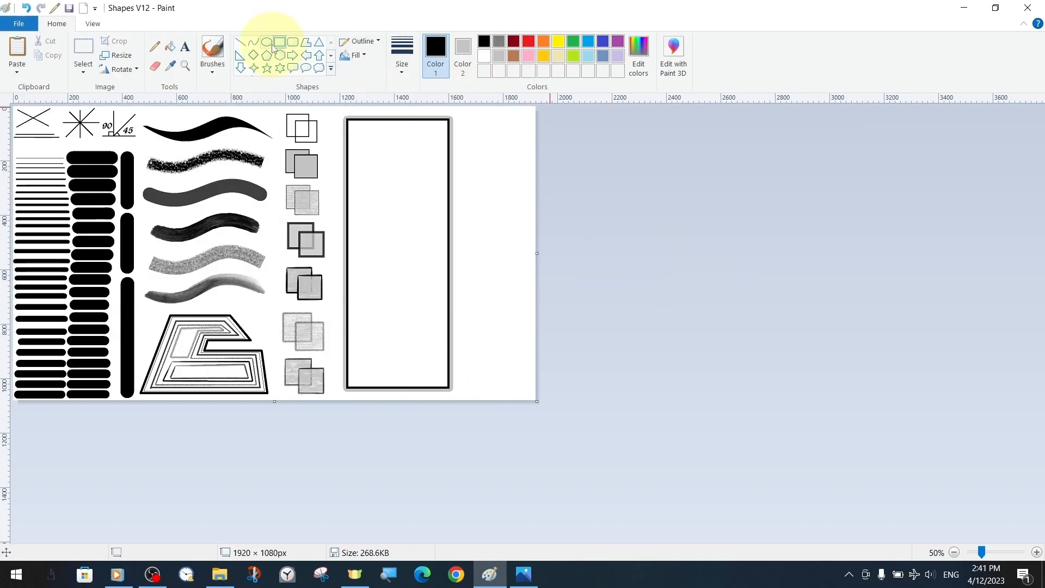
Step: Draw a light grey circle in the middle of the tall frame and a light grey up arrow above it
{"action": "left_click", "coordinate": [267, 42]}
{"action": "left_click_drag", "start_coordinate": [382, 218], "coordinate": [415, 252]}
{"action": "left_click", "coordinate": [319, 55]}
{"action": "left_click_drag", "start_coordinate": [386, 194], "coordinate": [416, 235]}
Step: Draw light grey down, left and right arrows around the circle in the frame
{"action": "left_click", "coordinate": [241, 68]}
{"action": "key", "text": "Down"}
{"action": "scroll", "coordinate": [407, 235], "scroll_direction": "up", "scroll_amount": 1}
{"action": "scroll", "coordinate": [407, 235], "scroll_direction": "up", "scroll_amount": 1}
{"action": "left_click", "coordinate": [306, 55]}
{"action": "left_click_drag", "start_coordinate": [384, 313], "coordinate": [303, 333]}
{"action": "left_click", "coordinate": [293, 55]}
{"action": "mouse_move", "coordinate": [575, 264]}
{"action": "left_mouse_down"}
{"action": "mouse_move", "coordinate": [611, 394]}
{"action": "mouse_move", "coordinate": [637, 401]}
{"action": "left_mouse_up"}
{"action": "left_click", "coordinate": [614, 460]}
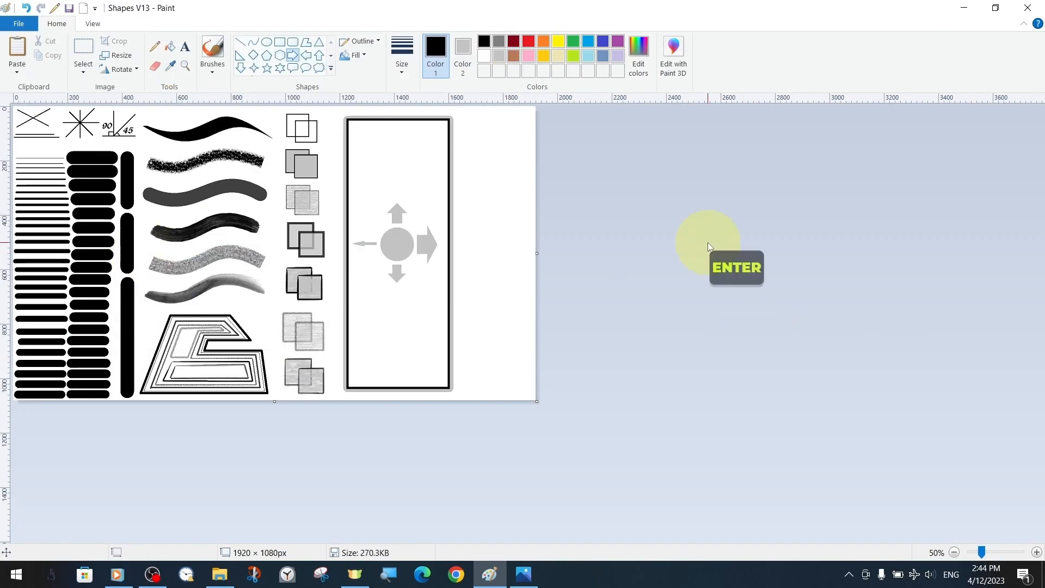
Step: Draw a large black-outlined oval around the circle and its four arrows, and nudge it up
{"action": "left_click_drag", "start_coordinate": [351, 195], "coordinate": [439, 291]}
{"action": "key", "text": "Up"}
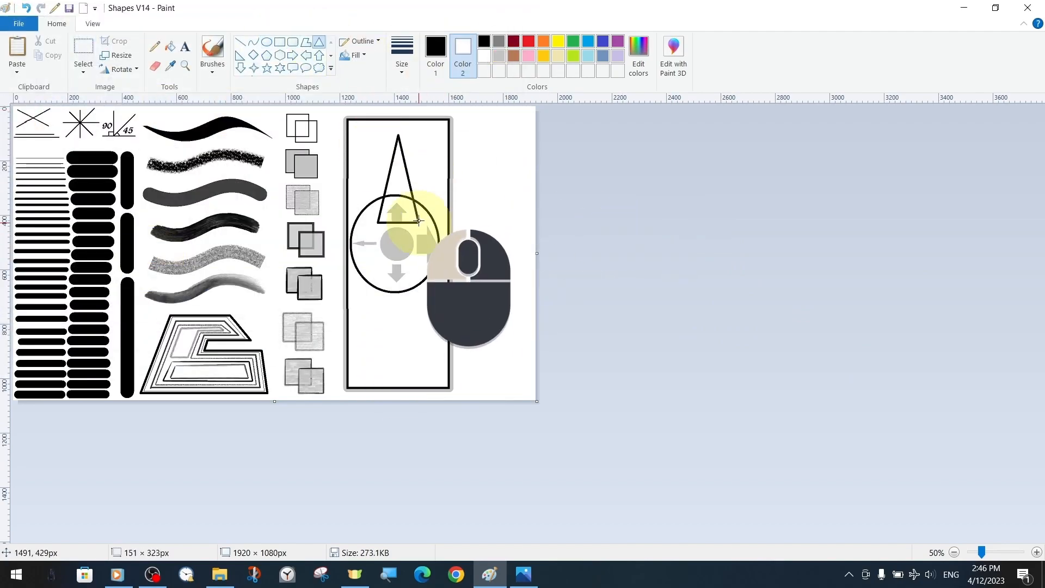
Step: Draw a triangle near the top of the frame, with right triangles on both sides of it
{"action": "left_click_drag", "start_coordinate": [415, 233], "coordinate": [415, 152]}
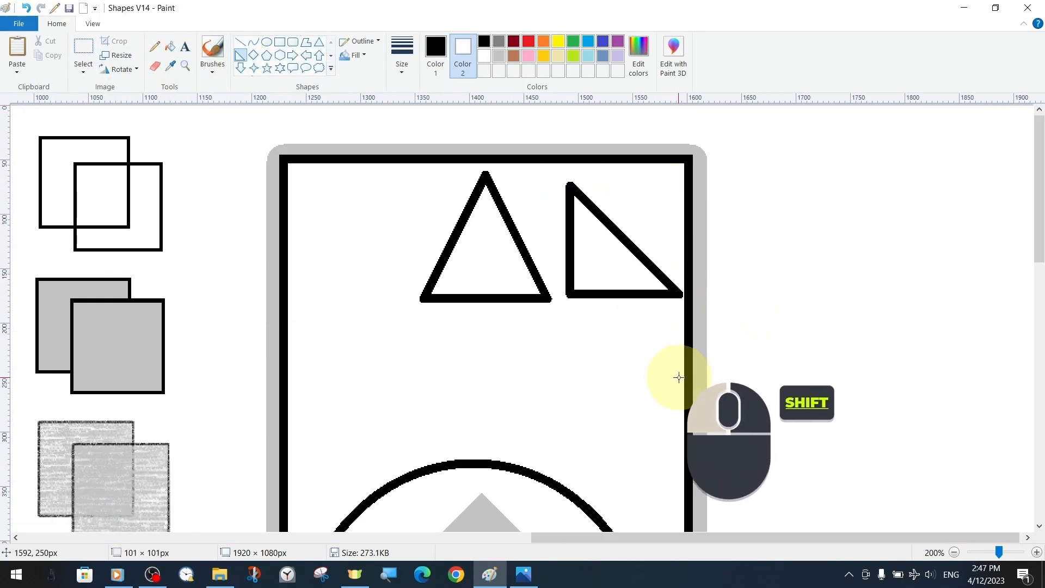
{"action": "left_click_drag", "start_coordinate": [678, 377], "coordinate": [679, 376]}
{"action": "mouse_move", "coordinate": [330, 201]}
{"action": "left_mouse_down"}
{"action": "mouse_move", "coordinate": [312, 299]}
{"action": "mouse_move", "coordinate": [405, 311]}
{"action": "left_mouse_up"}
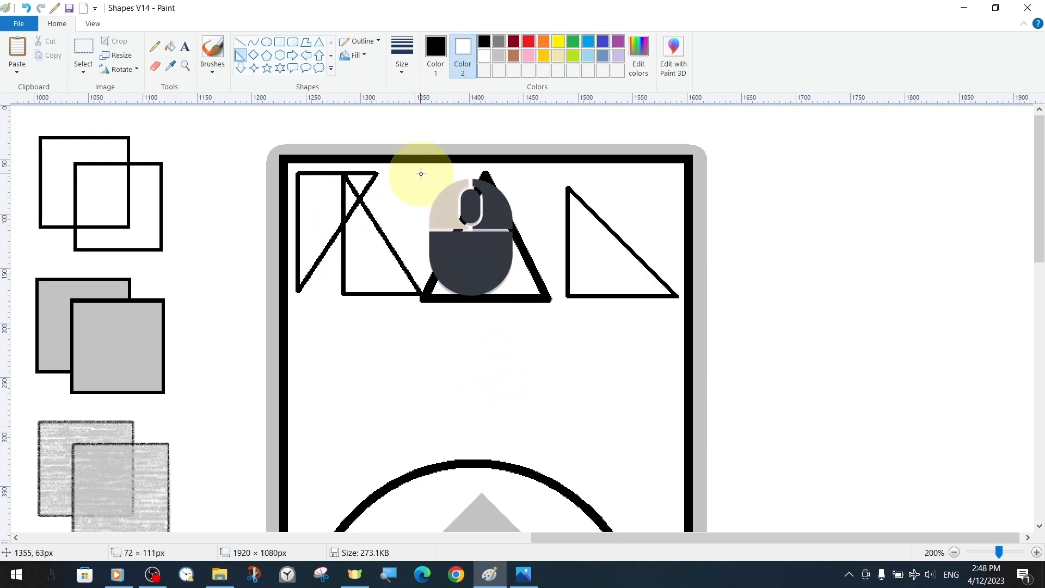
Step: Flip the right triangle beside the central triangle horizontally, and move the dark grey right triangle toward the frame's upper-right corner
{"action": "right_click", "coordinate": [387, 254]}
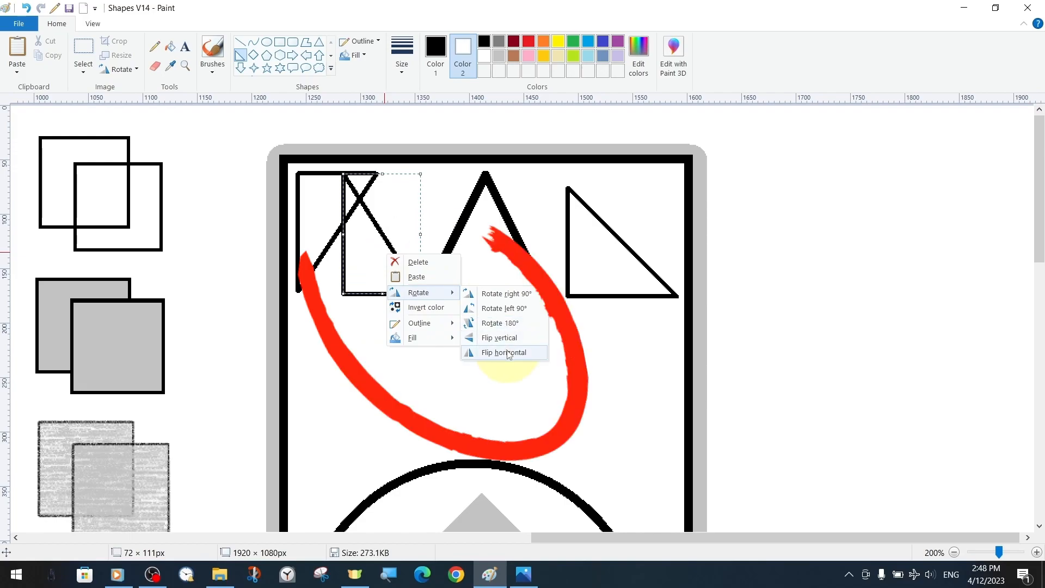
{"action": "left_click", "coordinate": [507, 352]}
{"action": "left_click", "coordinate": [431, 345]}
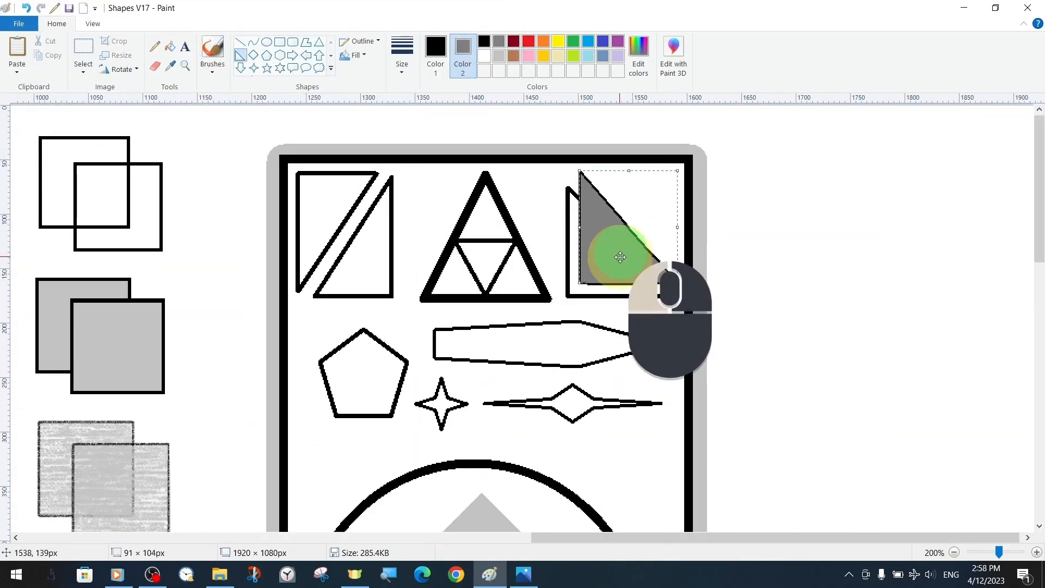
{"action": "left_click_drag", "start_coordinate": [629, 247], "coordinate": [644, 227]}
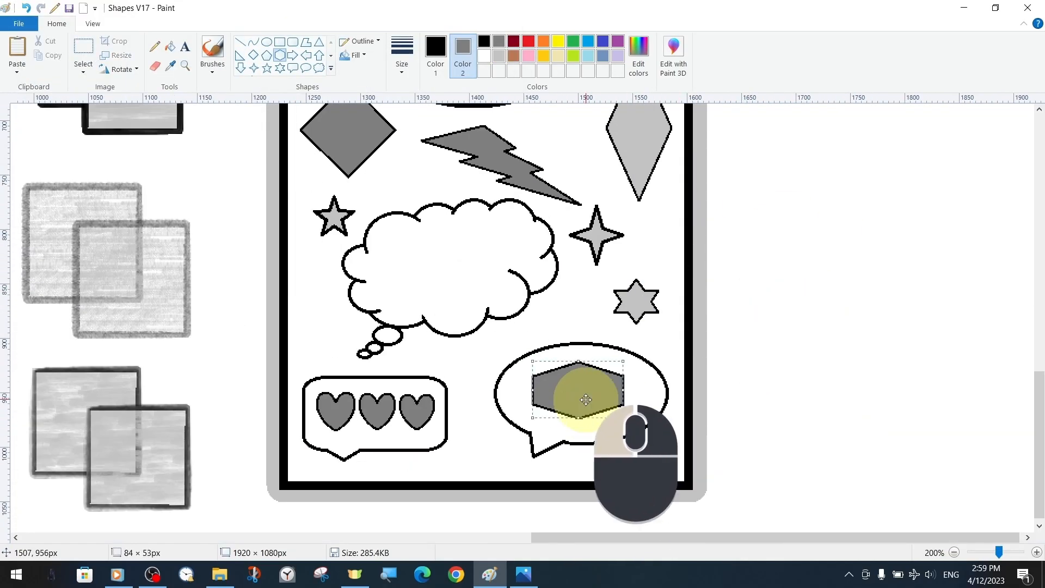
Step: Draw two overlapping rectangles as the faces of a box beside the frame, the second about 157 × 84 px
{"action": "mouse_move", "coordinate": [646, 182]}
{"action": "left_mouse_down"}
{"action": "mouse_move", "coordinate": [798, 357]}
{"action": "mouse_move", "coordinate": [915, 323]}
{"action": "left_mouse_up"}
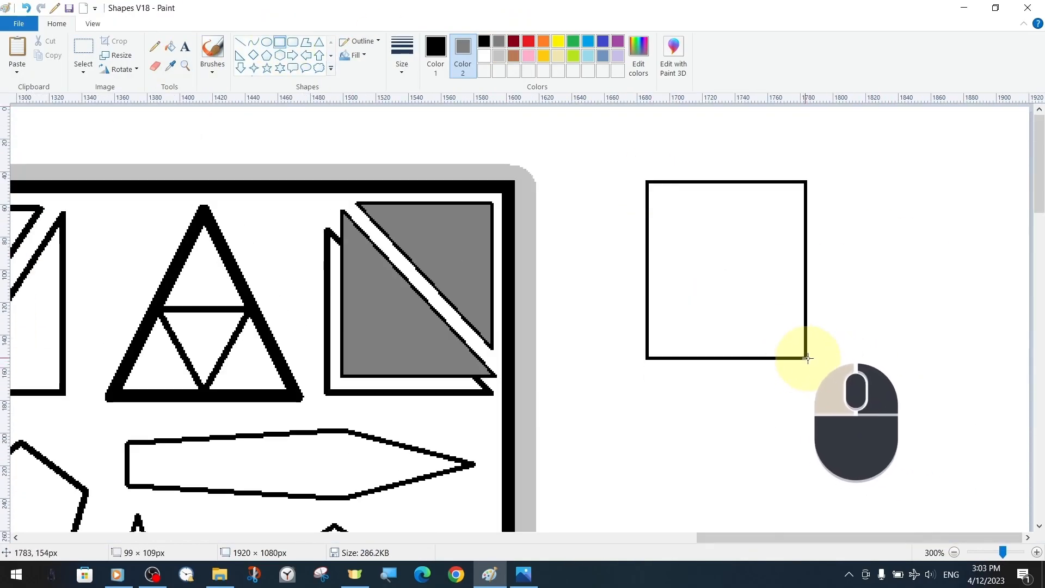
{"action": "mouse_move", "coordinate": [971, 237]}
{"action": "left_mouse_down"}
{"action": "mouse_move", "coordinate": [730, 354]}
{"action": "mouse_move", "coordinate": [717, 375]}
{"action": "left_mouse_up"}
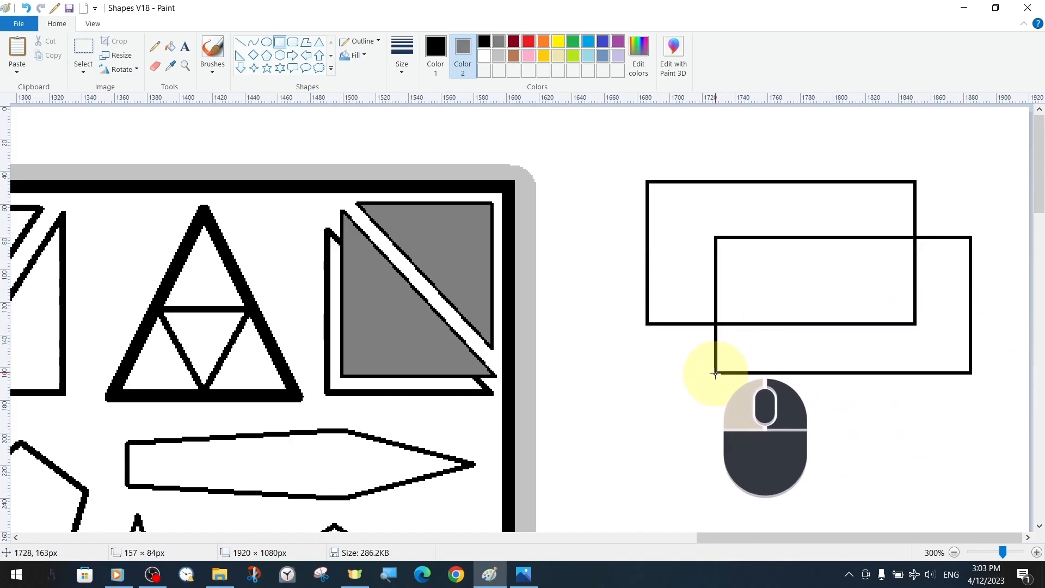
{"action": "left_click_drag", "start_coordinate": [714, 373], "coordinate": [715, 373]}
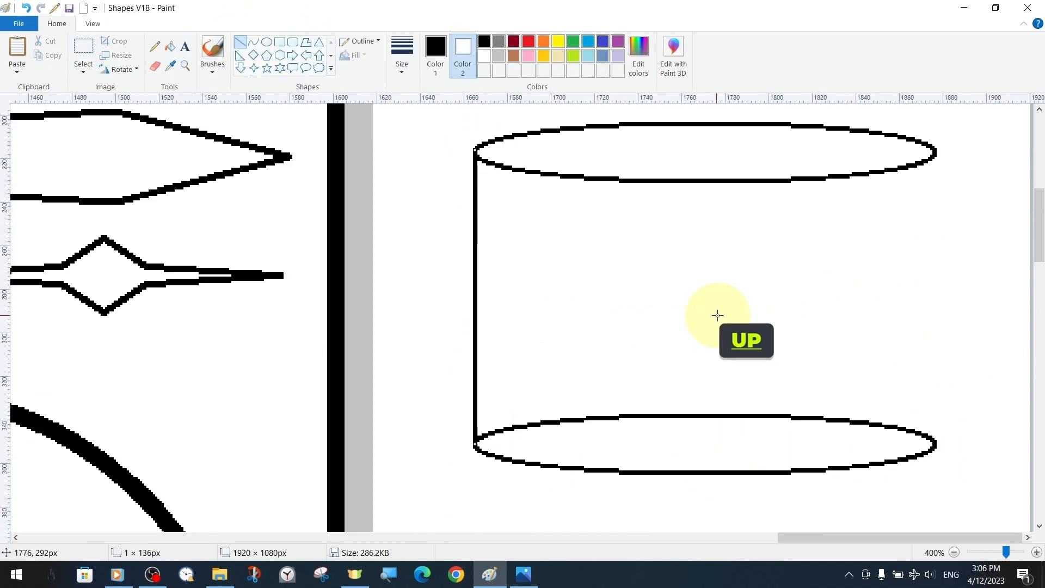
Step: Draw a vertical line joining the right ends of the two ellipses to close the cylinder
{"action": "left_click_drag", "start_coordinate": [934, 444], "coordinate": [934, 152]}
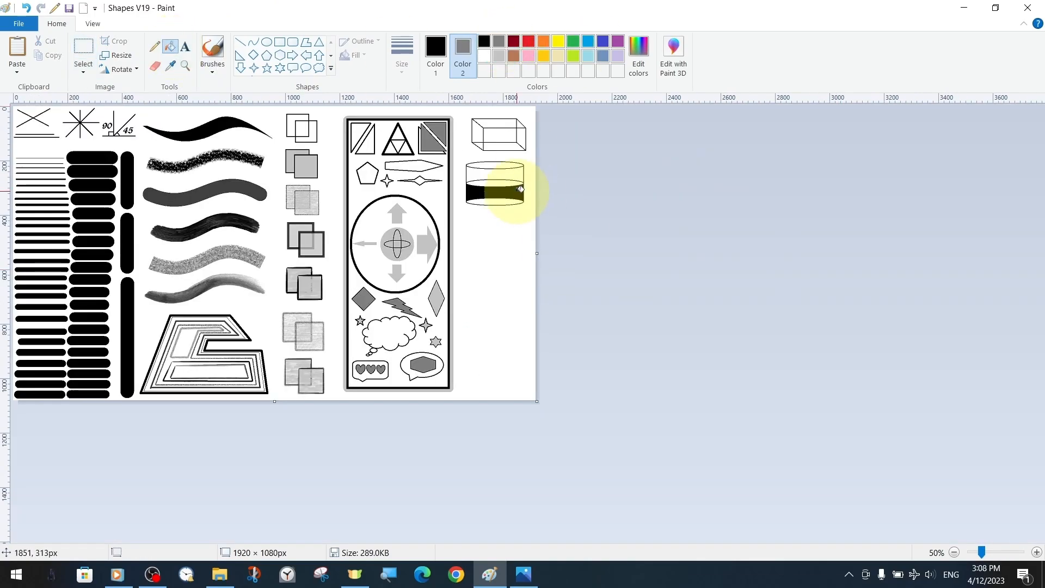
Step: Draw a hexagon about 83 × 83 px with a solid light grey fill in the empty area below the cylinder
{"action": "left_click", "coordinate": [184, 71]}
{"action": "left_click", "coordinate": [448, 286]}
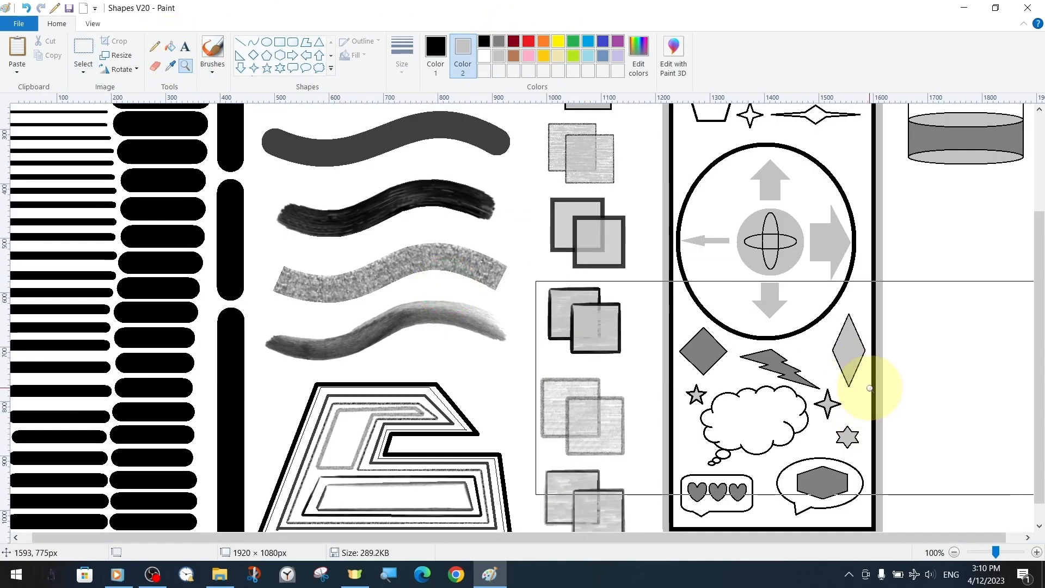
{"action": "key", "text": "Right"}
{"action": "key", "text": "ctrl+Down"}
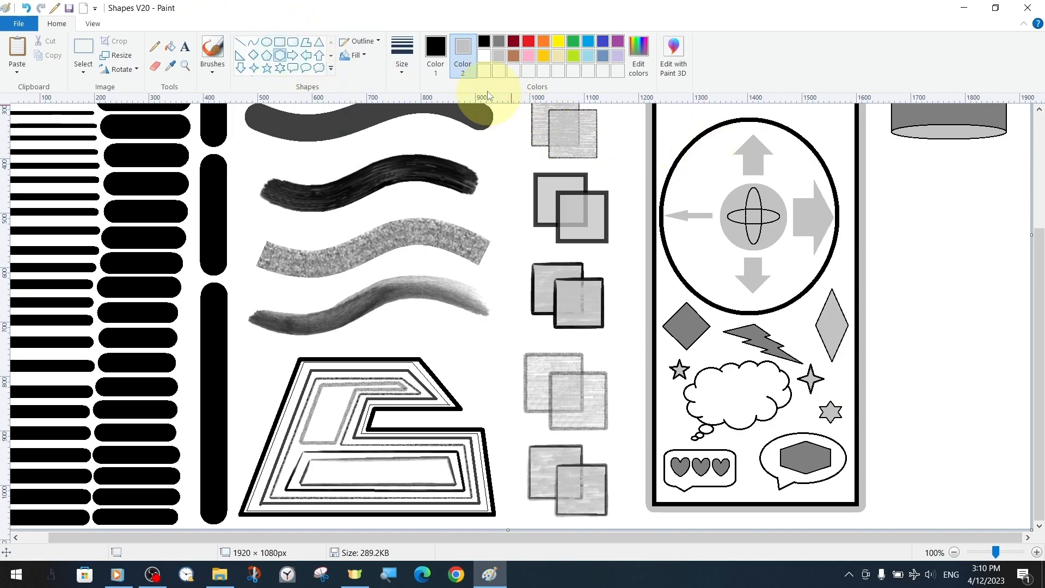
{"action": "left_click", "coordinate": [374, 87]}
{"action": "left_click_drag", "start_coordinate": [899, 404], "coordinate": [961, 473]}
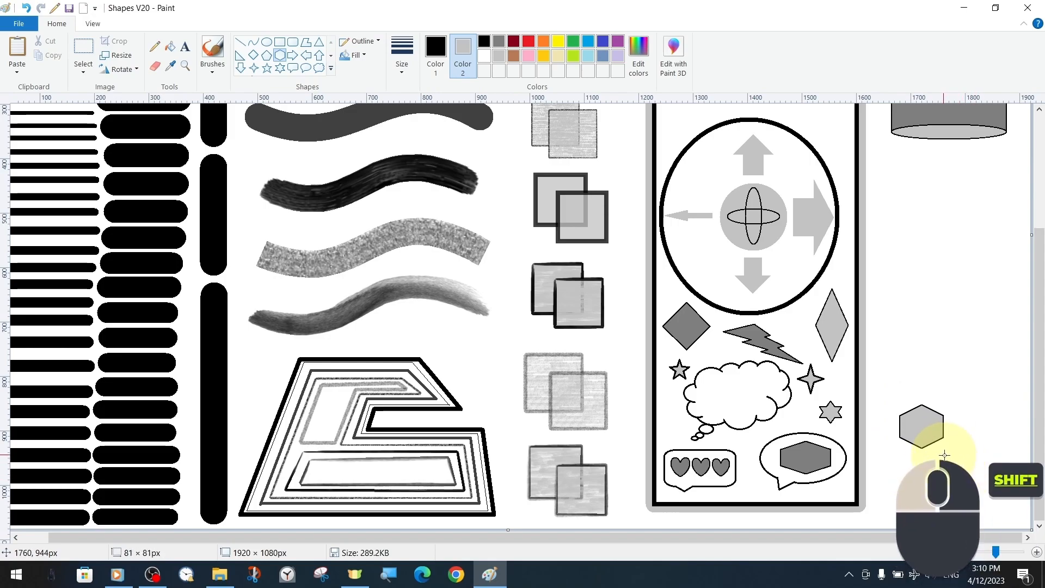
{"action": "left_click_drag", "start_coordinate": [944, 455], "coordinate": [950, 461]}
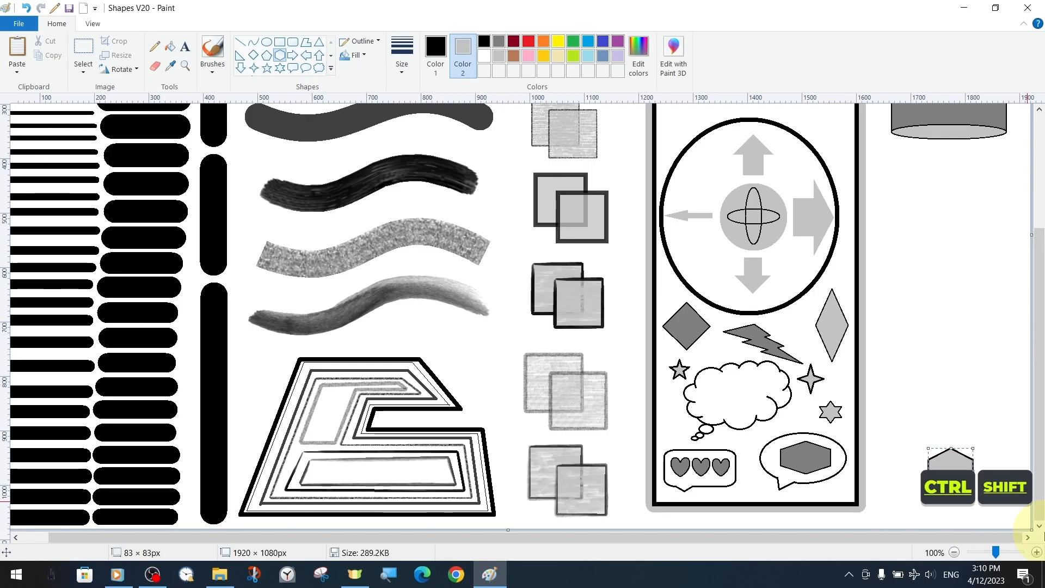
{"action": "key", "text": "ctrl+shift+Up"}
{"action": "key", "text": "ctrl+shift+Left"}
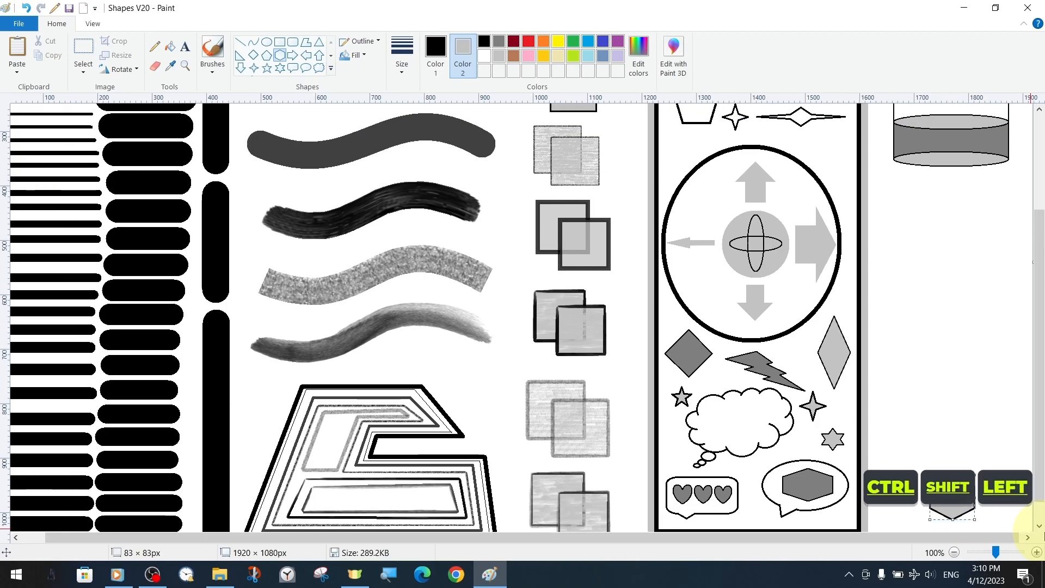
{"action": "key", "text": "ctrl+shift+Up"}
{"action": "key", "text": "ctrl+shift+Right"}
{"action": "key", "text": "ctrl+shift+Down"}
{"action": "key", "text": "ctrl+shift+Down"}
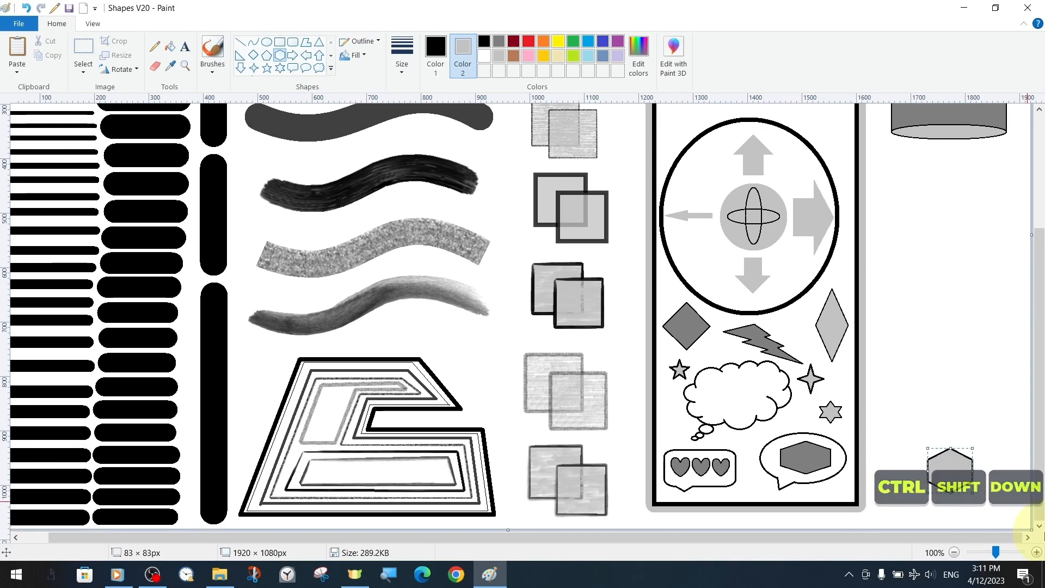
Step: Deselect the new hexagon, copy the area around it, and place a pasted copy above the original
{"action": "left_click", "coordinate": [968, 411]}
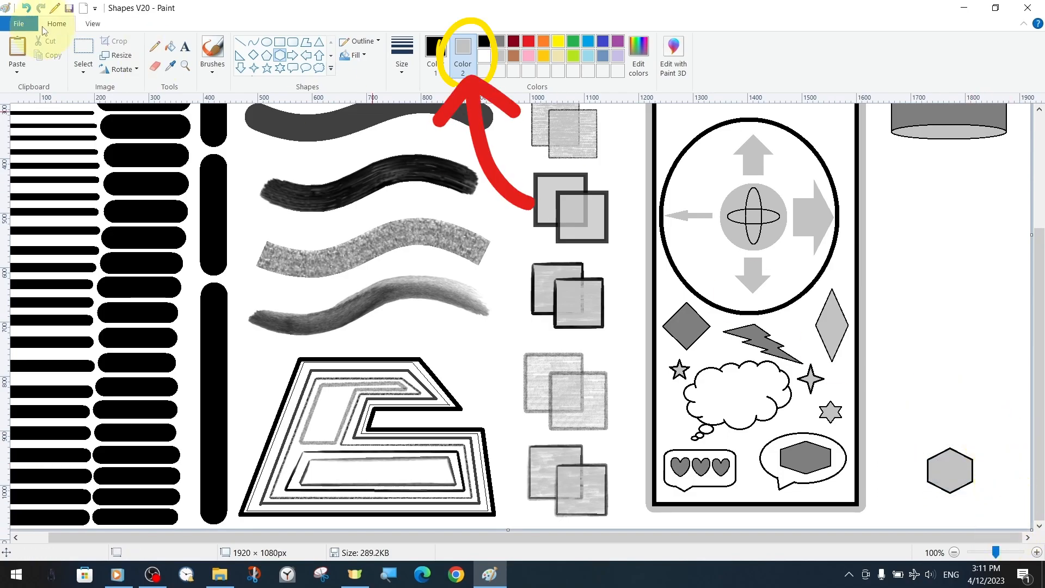
{"action": "left_click", "coordinate": [83, 50]}
{"action": "left_click_drag", "start_coordinate": [992, 438], "coordinate": [913, 499]}
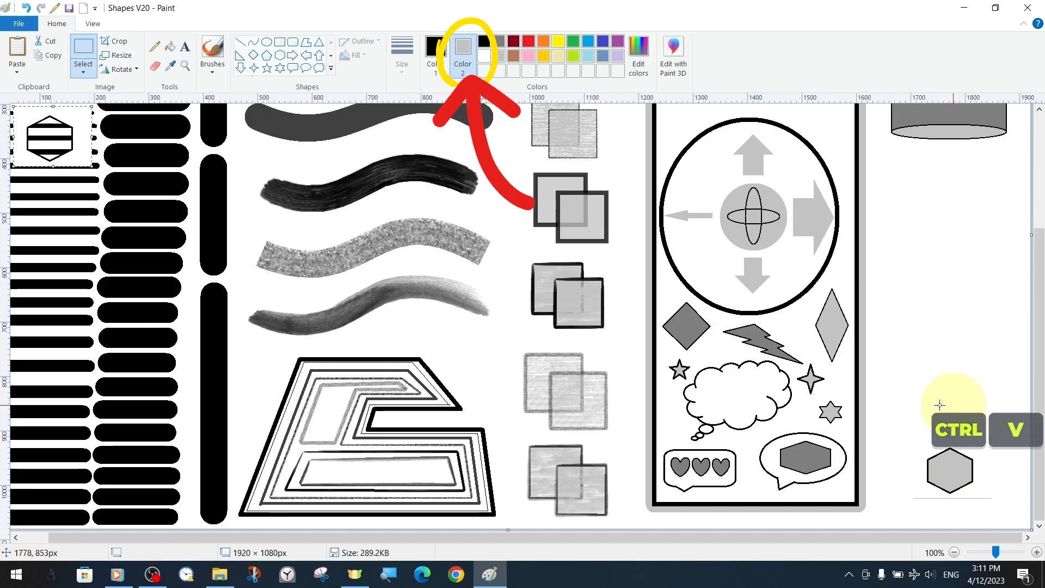
{"action": "left_click_drag", "start_coordinate": [40, 147], "coordinate": [945, 382]}
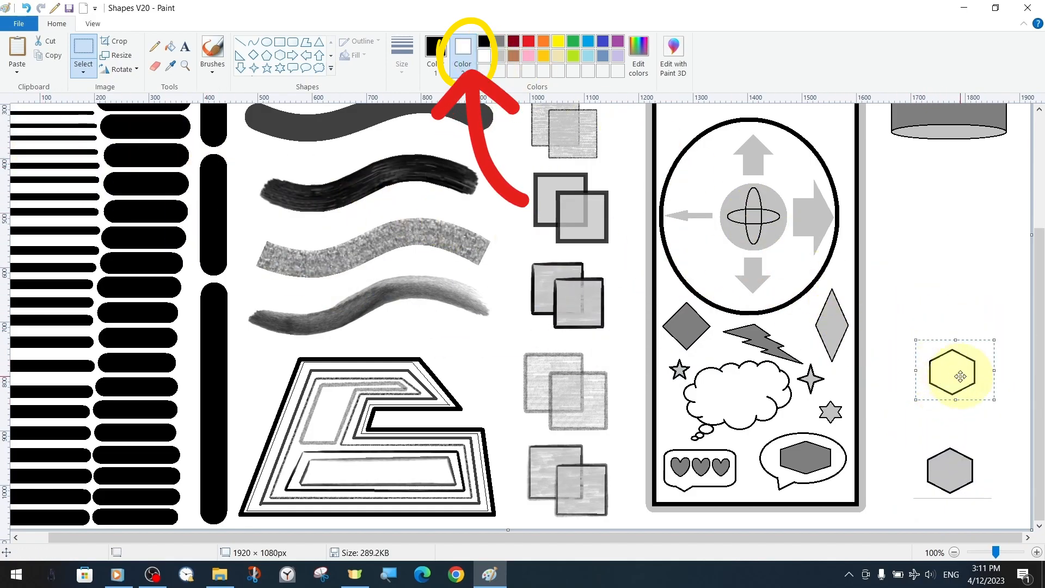
Step: Paste another hexagon copy onto the light grey original and stamp a trail of copies upward to build a 3D prism
{"action": "key", "text": "ctrl+v"}
{"action": "left_click_drag", "start_coordinate": [42, 135], "coordinate": [944, 463]}
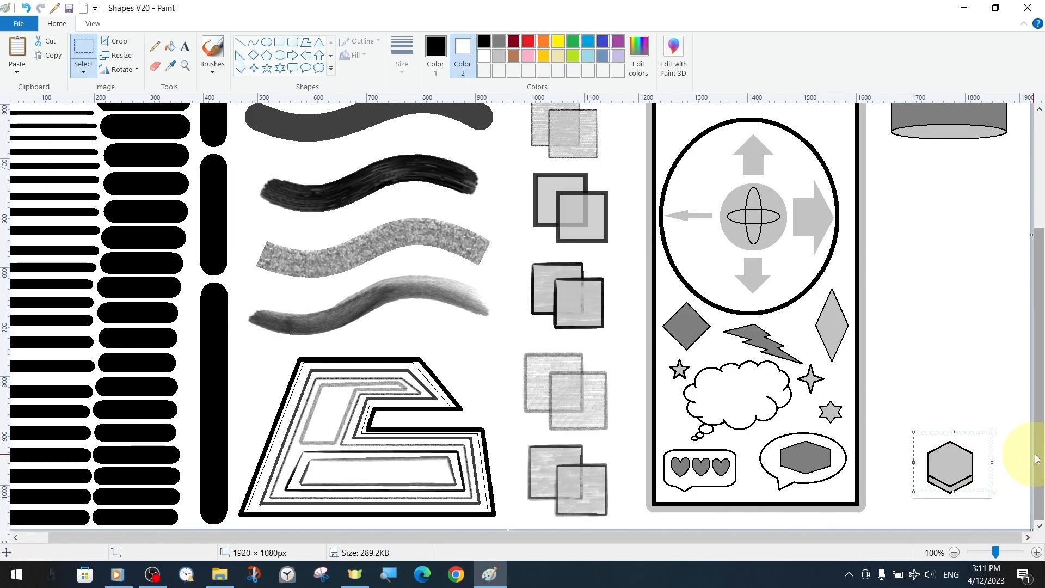
{"action": "key", "text": "ctrl+shift+Up"}
{"action": "key", "text": "ctrl+shift+Right"}
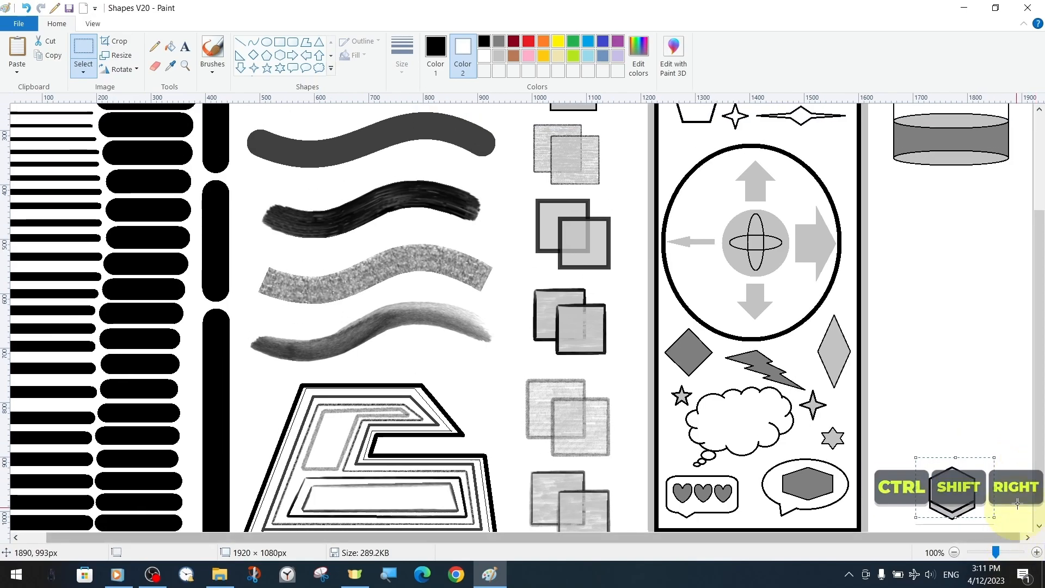
{"action": "scroll", "coordinate": [1020, 480], "scroll_direction": "up", "scroll_amount": 1}
{"action": "scroll", "coordinate": [1010, 468], "scroll_direction": "down", "scroll_amount": 1}
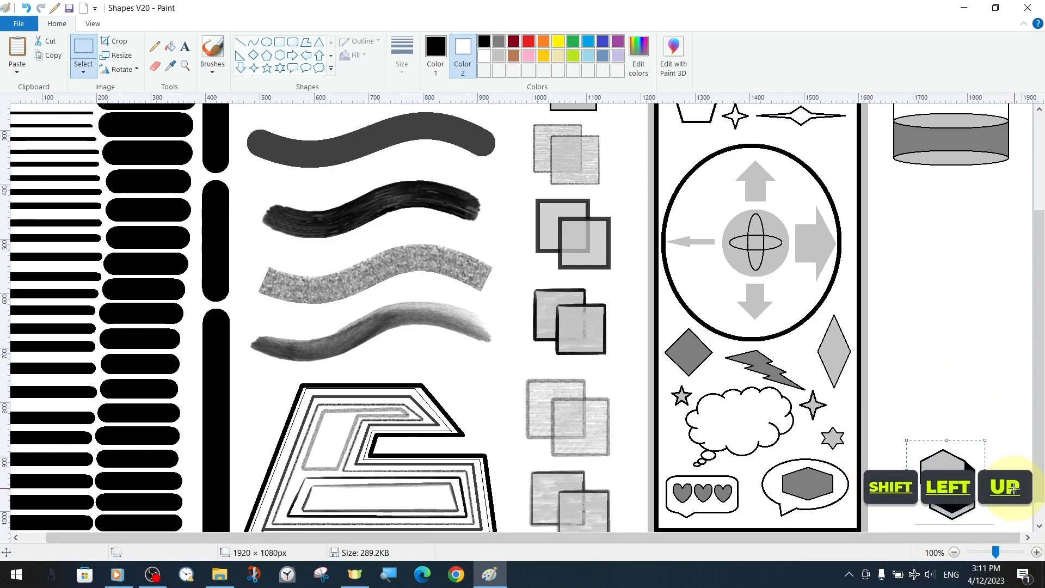
{"action": "key", "text": "shift+Up"}
{"action": "key", "text": "shift+Right"}
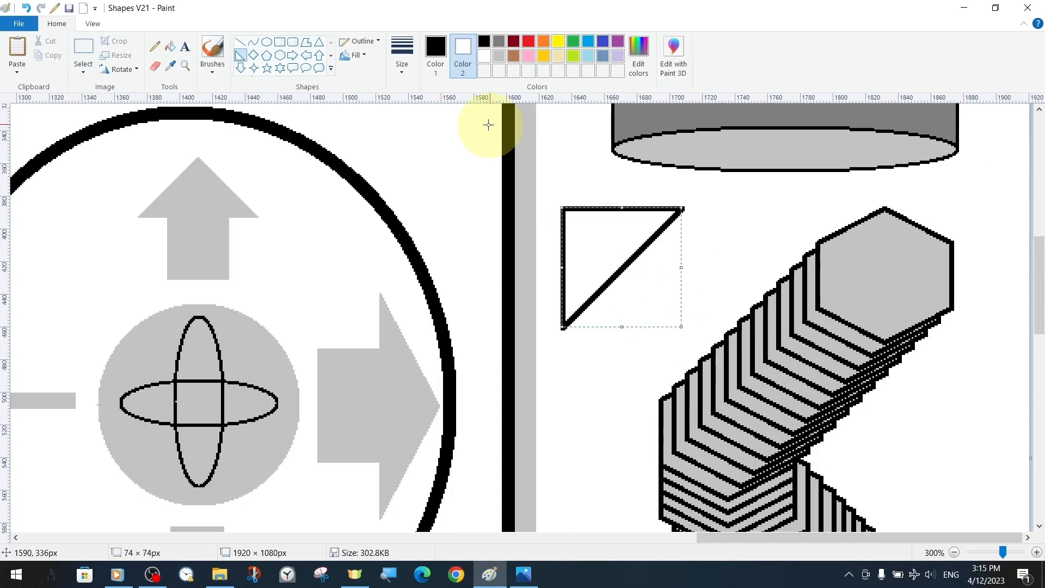
Step: Stamp the right triangle sideways for depth below the cylinder, and open the selection options
{"action": "key", "text": "ctrl+Right"}
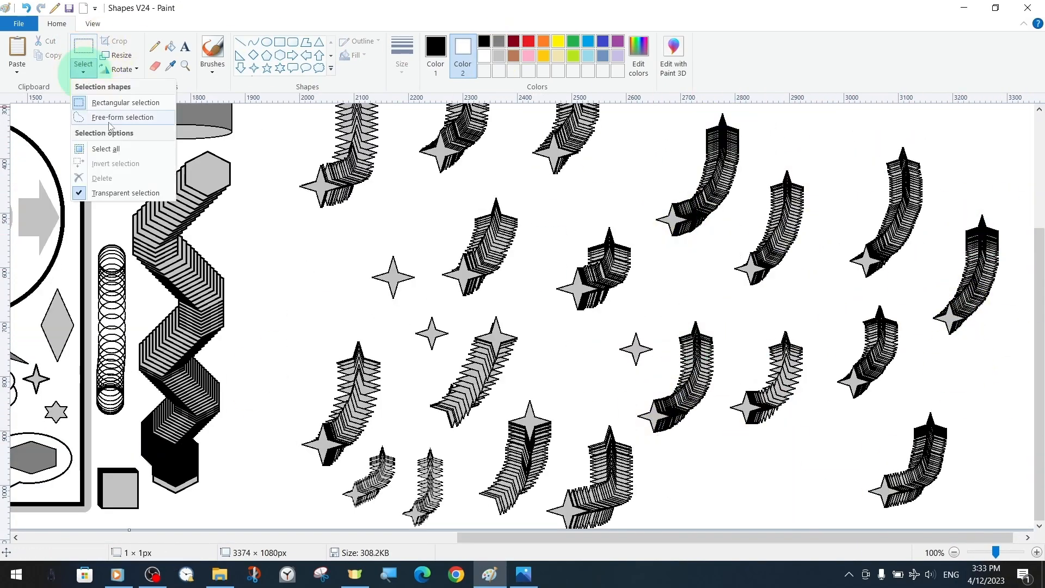
{"action": "left_click", "coordinate": [51, 70]}
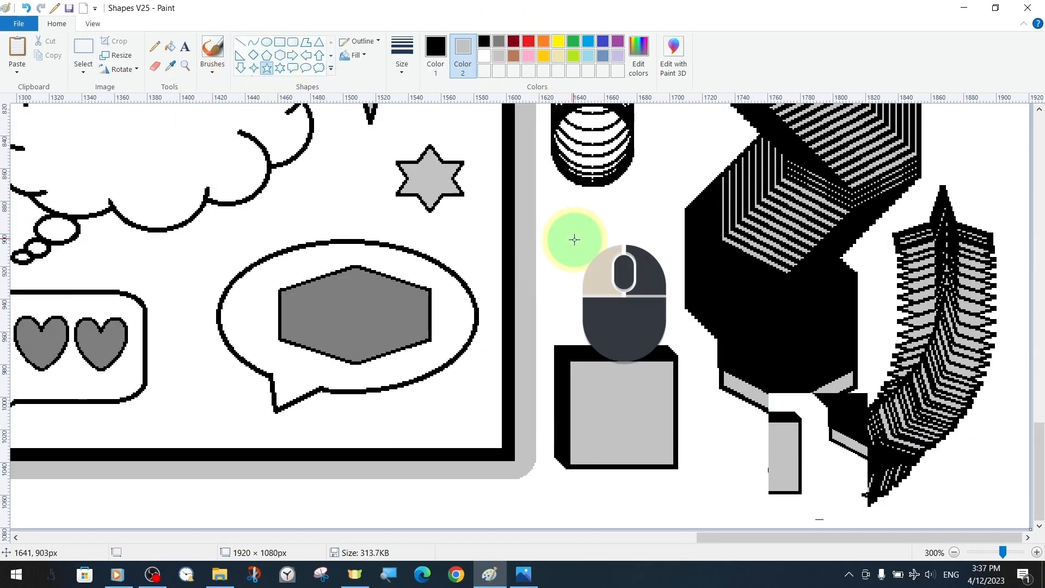
Step: Draw a light grey five-point star above the small cube and stamp it upward for a 3D look
{"action": "left_click_drag", "start_coordinate": [571, 229], "coordinate": [650, 308]}
{"action": "key", "text": "ctrl+Up"}
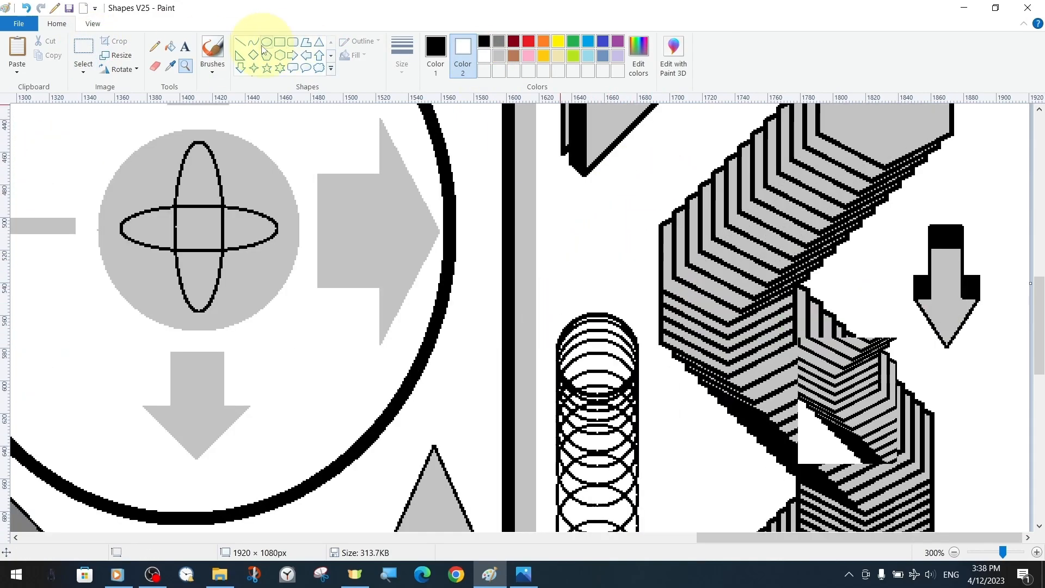
Step: Draw a wavy curve above the coil of ellipses, copy it, and place the pasted copy over the curve
{"action": "left_click", "coordinate": [254, 42]}
{"action": "mouse_move", "coordinate": [562, 210]}
{"action": "left_mouse_down"}
{"action": "mouse_move", "coordinate": [634, 206]}
{"action": "mouse_move", "coordinate": [611, 199]}
{"action": "mouse_move", "coordinate": [577, 218]}
{"action": "mouse_move", "coordinate": [642, 242]}
{"action": "left_mouse_up"}
{"action": "left_click", "coordinate": [660, 162], "text": "ctrl"}
{"action": "key", "text": "ctrl+c"}
{"action": "key", "text": "ctrl+v"}
{"action": "mouse_move", "coordinate": [68, 124]}
{"action": "left_mouse_down"}
{"action": "mouse_move", "coordinate": [580, 221]}
{"action": "mouse_move", "coordinate": [599, 213]}
{"action": "left_mouse_up"}
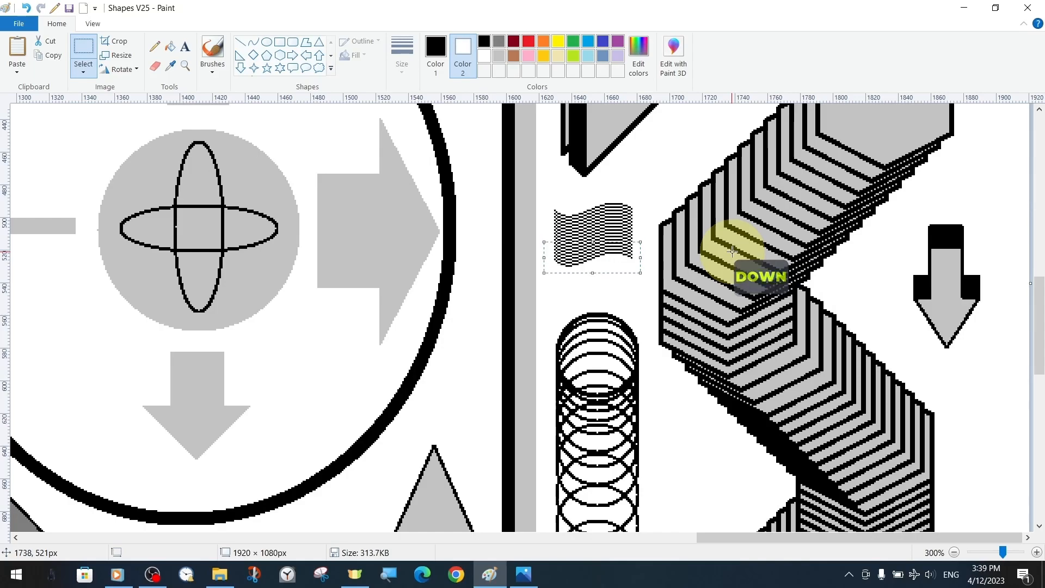
Step: Stamp repeated copies of the wavy curve downward to build a solid dark lower edge on the flag shape
{"action": "key", "text": "ctrl+Down"}
{"action": "key", "text": "ctrl+Down"}
{"action": "key", "text": "ctrl+Down"}
{"action": "key", "text": "ctrl+Down"}
{"action": "key", "text": "ctrl+Down"}
{"action": "key", "text": "ctrl+Down"}
{"action": "key", "text": "ctrl+Down"}
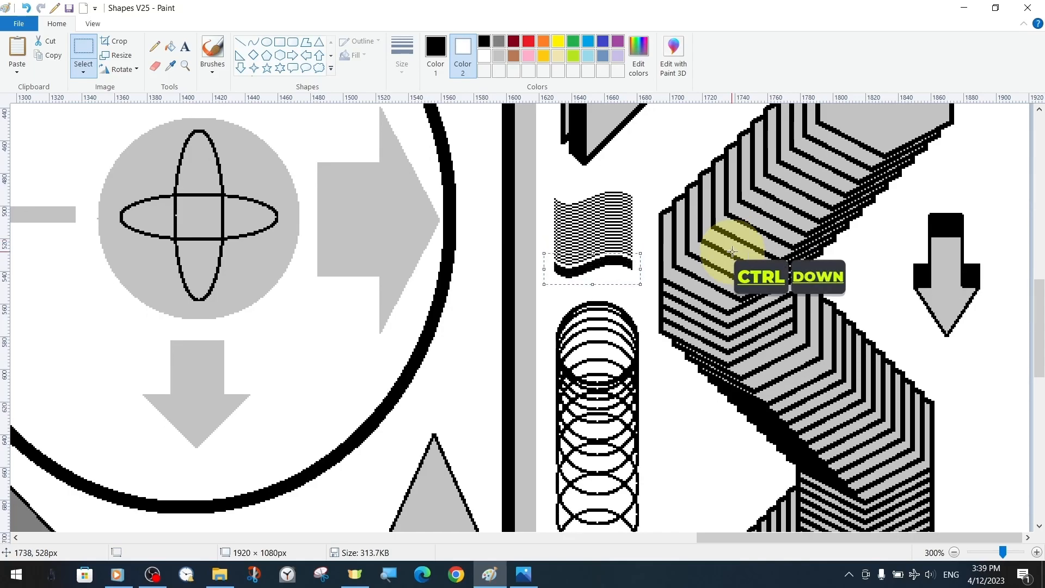
{"action": "key", "text": "ctrl+Up"}
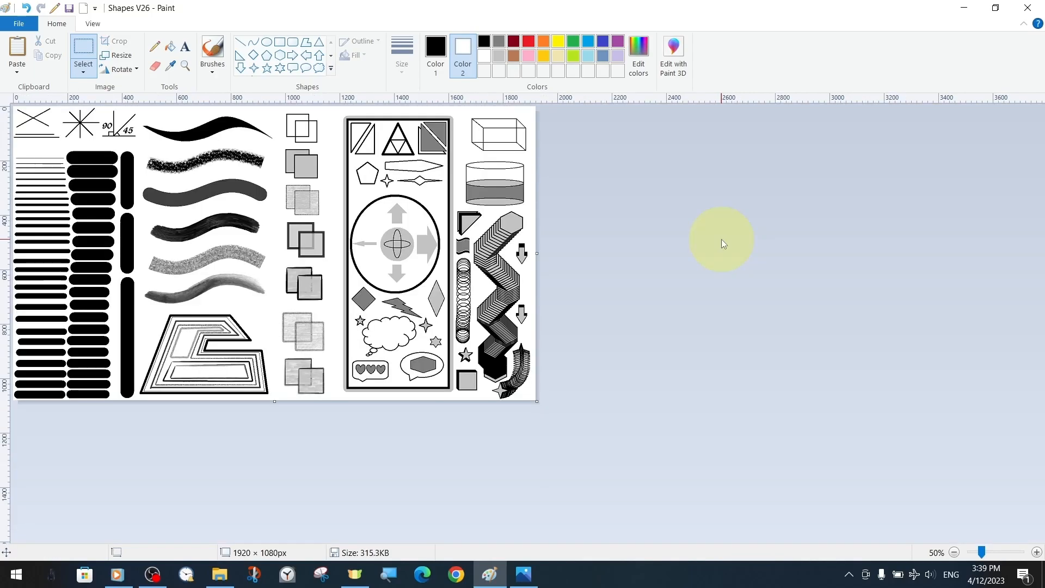
Step: Close the drawing and create a new desktop folder named "Shapes V"
{"action": "key", "text": "F9"}
{"action": "left_click", "coordinate": [1032, 10]}
{"action": "right_click", "coordinate": [384, 137]}
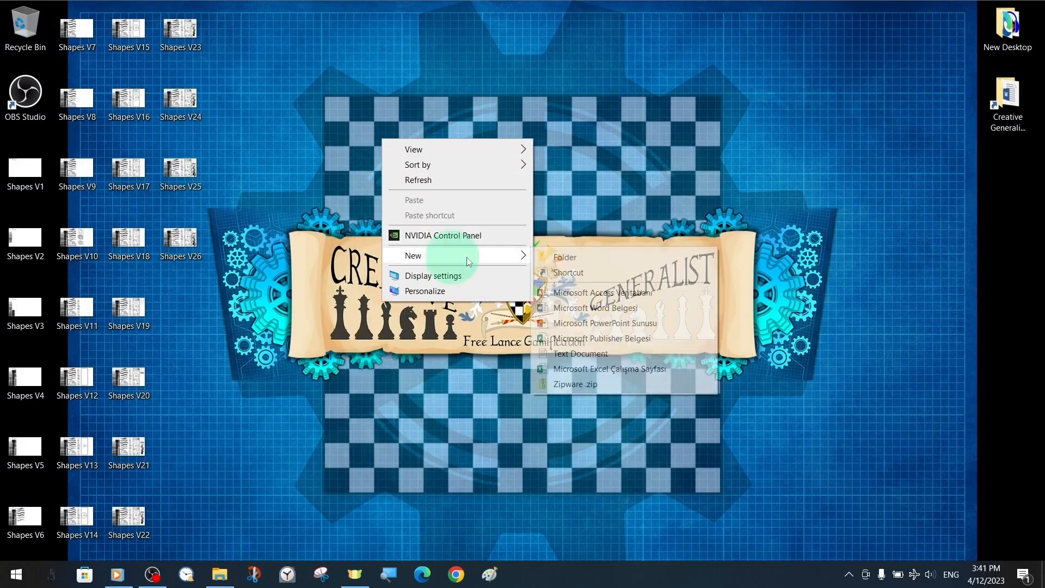
{"action": "left_click", "coordinate": [653, 265]}
{"action": "type", "text": "Shapes V"}
{"action": "key", "text": "Return"}
Step: Select all the Shapes V images on the desktop and move them into the Shapes V folder
{"action": "left_click_drag", "start_coordinate": [240, 10], "coordinate": [387, 166]}
{"action": "left_click_drag", "start_coordinate": [61, 140], "coordinate": [38, 528]}
{"action": "mouse_move", "coordinate": [25, 176]}
{"action": "left_mouse_down"}
{"action": "mouse_move", "coordinate": [381, 160]}
{"action": "mouse_move", "coordinate": [30, 166]}
{"action": "left_mouse_up"}
Step: Open the Shapes V1 image from the Shapes V folder and view the saved versions in order to the last one
{"action": "double_click", "coordinate": [27, 166]}
{"action": "double_click", "coordinate": [402, 248]}
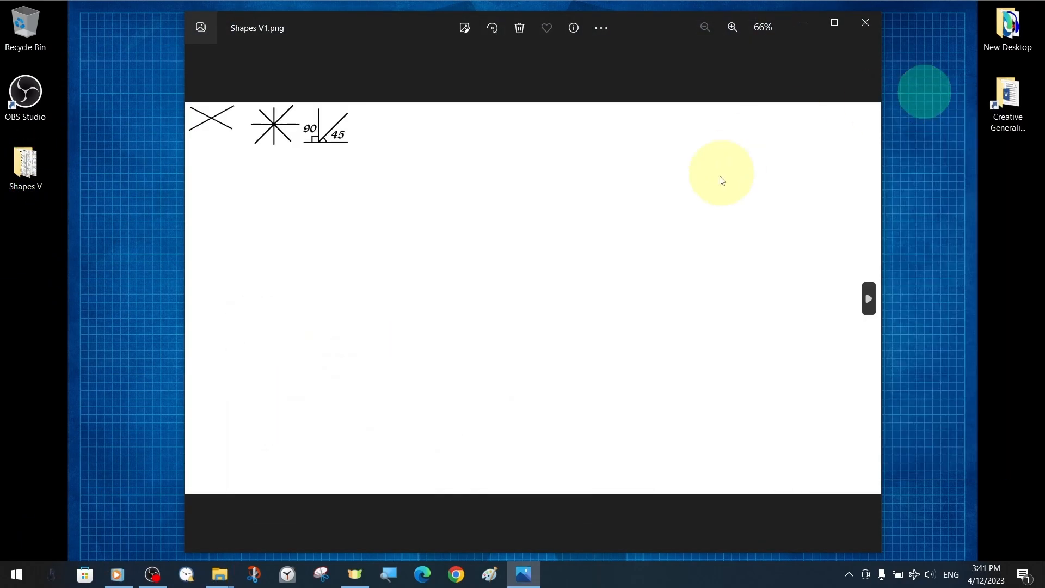
{"action": "key", "text": "Right"}
{"action": "key", "text": "Right"}
{"action": "key", "text": "Right"}
{"action": "key", "text": "Right"}
{"action": "key", "text": "Right"}
{"action": "key", "text": "Right"}
{"action": "key", "text": "Right"}
{"action": "key", "text": "Right"}
{"action": "key", "text": "Right"}
{"action": "key", "text": "Right"}
{"action": "key", "text": "Right"}
{"action": "key", "text": "Right"}
{"action": "key", "text": "Right"}
{"action": "key", "text": "Right"}
{"action": "key", "text": "Right"}
{"action": "key", "text": "Right"}
{"action": "key", "text": "Right"}
{"action": "key", "text": "Right"}
{"action": "key", "text": "Right"}
{"action": "key", "text": "Right"}
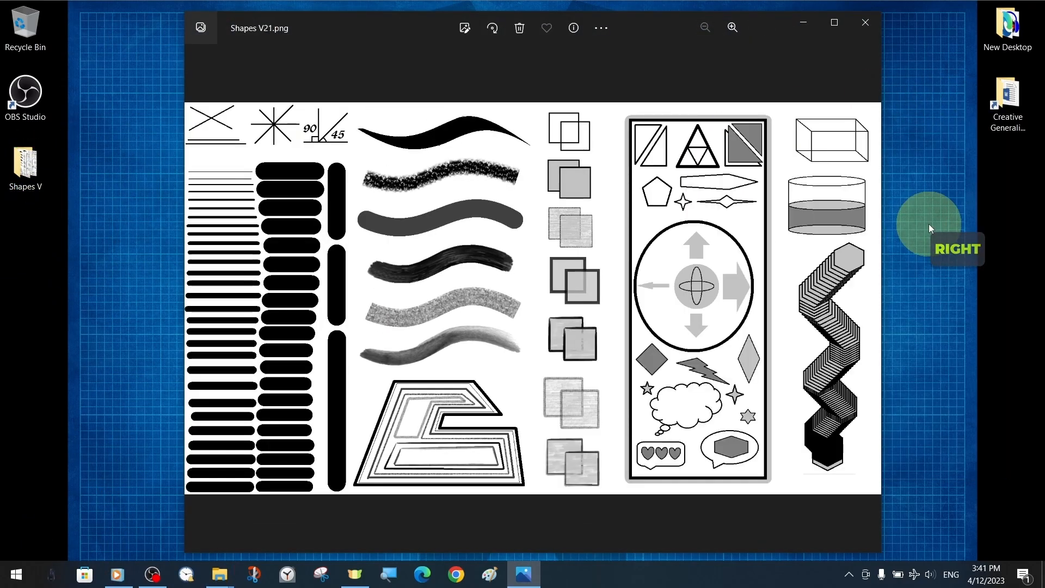
{"action": "key", "text": "Right"}
{"action": "key", "text": "Right"}
{"action": "key", "text": "Right"}
{"action": "key", "text": "Right"}
{"action": "key", "text": "Right"}
Step: Page backward and forward through the saved image versions repeatedly to review how the drawing developed
{"action": "key", "text": "Left"}
{"action": "key", "text": "Left"}
{"action": "key", "text": "Left"}
{"action": "key", "text": "Left"}
{"action": "key", "text": "Left"}
{"action": "key", "text": "Left"}
{"action": "key", "text": "Left"}
{"action": "key", "text": "Left"}
{"action": "key", "text": "Left"}
{"action": "key", "text": "Left"}
{"action": "key", "text": "Left"}
{"action": "key", "text": "Left"}
{"action": "key", "text": "Left"}
{"action": "key", "text": "Left"}
{"action": "key", "text": "Left"}
{"action": "key", "text": "Left"}
{"action": "key", "text": "Left"}
{"action": "key", "text": "Left"}
{"action": "key", "text": "Left"}
{"action": "key", "text": "Left"}
{"action": "key", "text": "Right"}
{"action": "key", "text": "Right"}
{"action": "key", "text": "Right"}
{"action": "key", "text": "Right"}
{"action": "key", "text": "Right"}
{"action": "key", "text": "Right"}
{"action": "key", "text": "Right"}
{"action": "key", "text": "Right"}
{"action": "key", "text": "Right"}
{"action": "key", "text": "Right"}
{"action": "key", "text": "Right"}
{"action": "key", "text": "Right"}
{"action": "key", "text": "Right"}
{"action": "key", "text": "Right"}
{"action": "key", "text": "Right"}
{"action": "key", "text": "Right"}
{"action": "key", "text": "Right"}
{"action": "key", "text": "Right"}
{"action": "key", "text": "Right"}
{"action": "key", "text": "Right"}
{"action": "key", "text": "Right"}
{"action": "key", "text": "Right"}
{"action": "key", "text": "Right"}
{"action": "key", "text": "Right"}
{"action": "key", "text": "Right"}
{"action": "key", "text": "Left"}
{"action": "key", "text": "Left"}
{"action": "key", "text": "Left"}
{"action": "key", "text": "Left"}
{"action": "key", "text": "Left"}
{"action": "key", "text": "Left"}
{"action": "key", "text": "Left"}
{"action": "key", "text": "Left"}
{"action": "key", "text": "Left"}
{"action": "key", "text": "Left"}
{"action": "key", "text": "Left"}
{"action": "key", "text": "Left"}
{"action": "key", "text": "Left"}
{"action": "key", "text": "Left"}
{"action": "key", "text": "Left"}
{"action": "key", "text": "Left"}
{"action": "key", "text": "Left"}
{"action": "key", "text": "Left"}
{"action": "key", "text": "Left"}
{"action": "key", "text": "Left"}
{"action": "key", "text": "Right"}
{"action": "key", "text": "Right"}
{"action": "key", "text": "Right"}
{"action": "key", "text": "Right"}
{"action": "key", "text": "Right"}
{"action": "key", "text": "Right"}
{"action": "key", "text": "Right"}
{"action": "key", "text": "Right"}
{"action": "key", "text": "Right"}
{"action": "key", "text": "Right"}
{"action": "key", "text": "Right"}
{"action": "key", "text": "Right"}
{"action": "key", "text": "Right"}
{"action": "key", "text": "Right"}
{"action": "key", "text": "Right"}
{"action": "key", "text": "Right"}
{"action": "key", "text": "Right"}
{"action": "key", "text": "Right"}
{"action": "key", "text": "Right"}
{"action": "key", "text": "Right"}
{"action": "key", "text": "Right"}
{"action": "key", "text": "Right"}
{"action": "key", "text": "Right"}
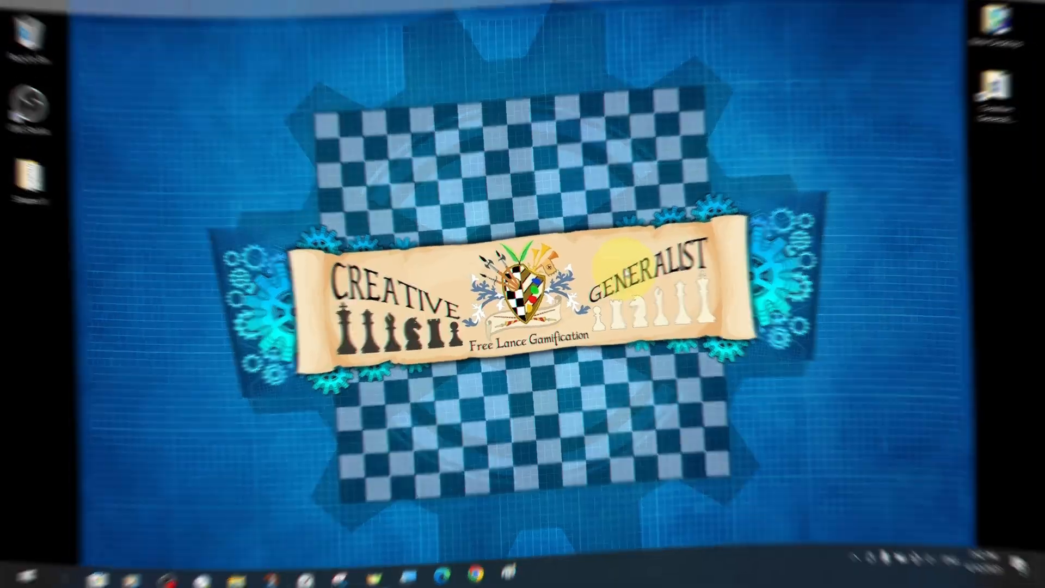